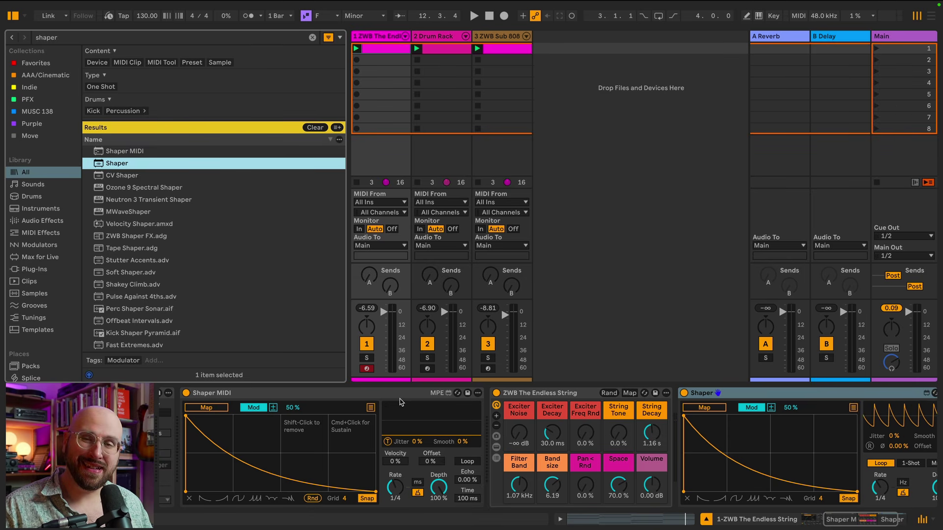
Randomize the curve of the Shaper MIDI device on the string track
click(323, 397)
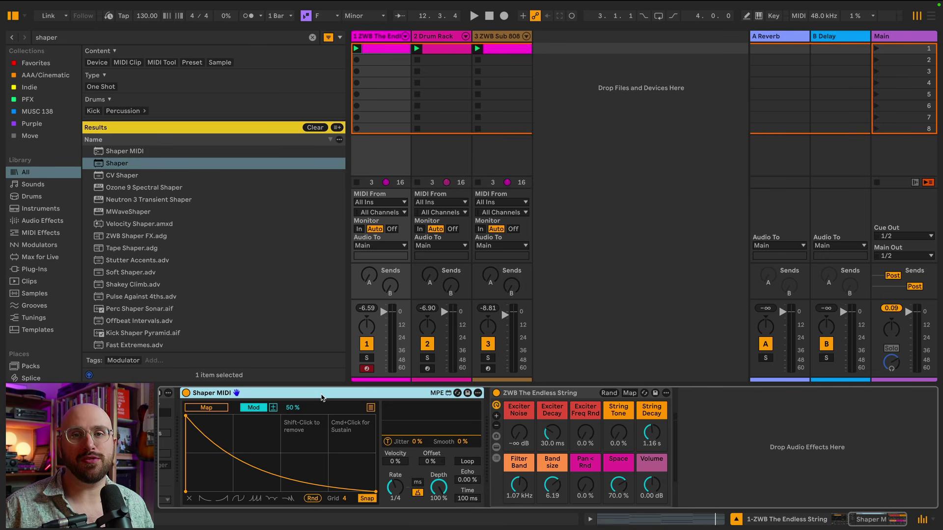
click(313, 498)
click(312, 498)
scroll(343, 498, left, 5)
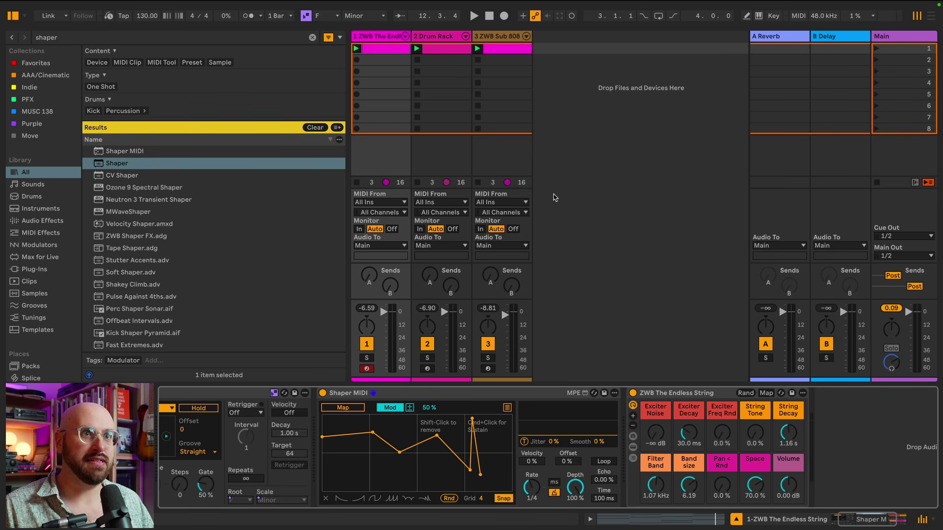
Audition the clips together and the string track soloed with the Arpeggiator ahead of Shaper MIDI
key(space)
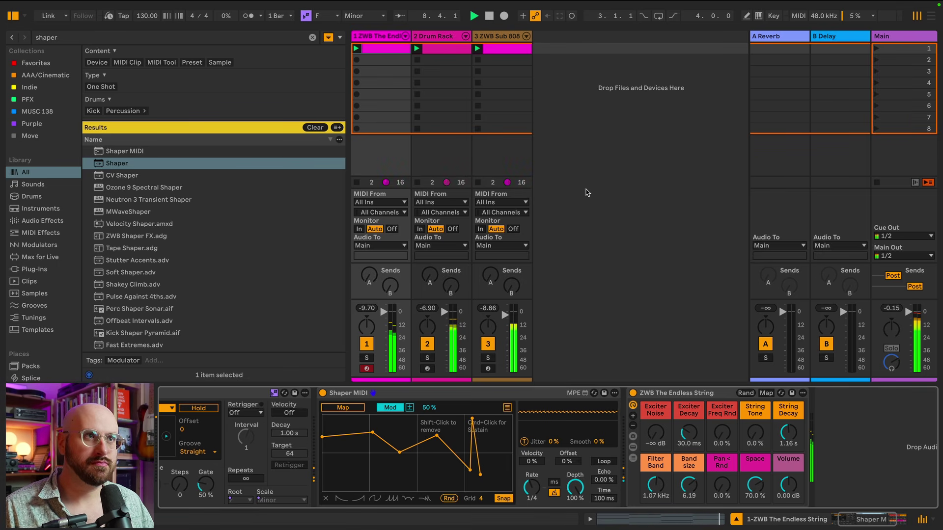
key(space)
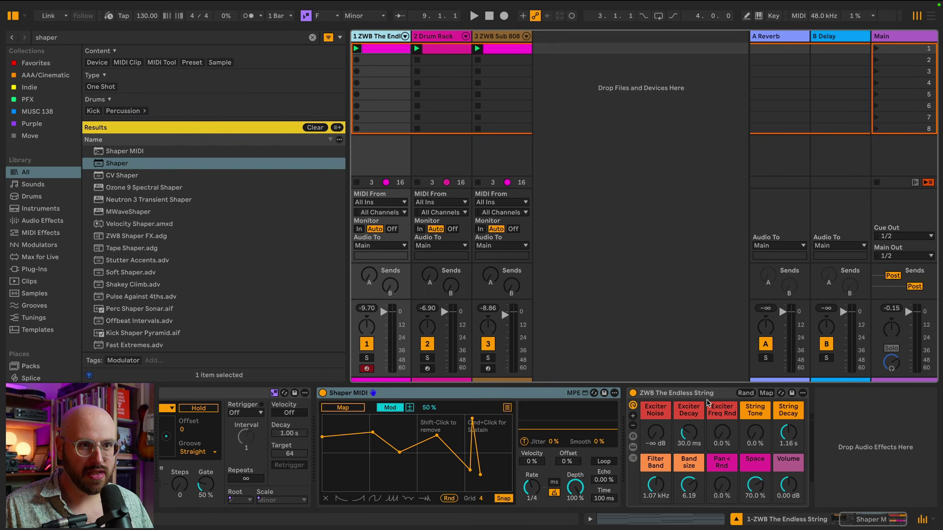
scroll(560, 411, left, 3)
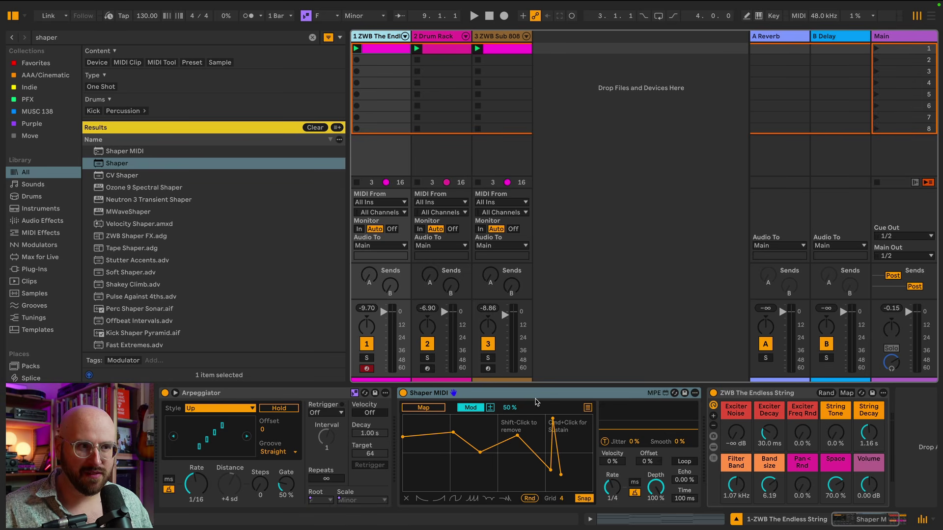
key(space)
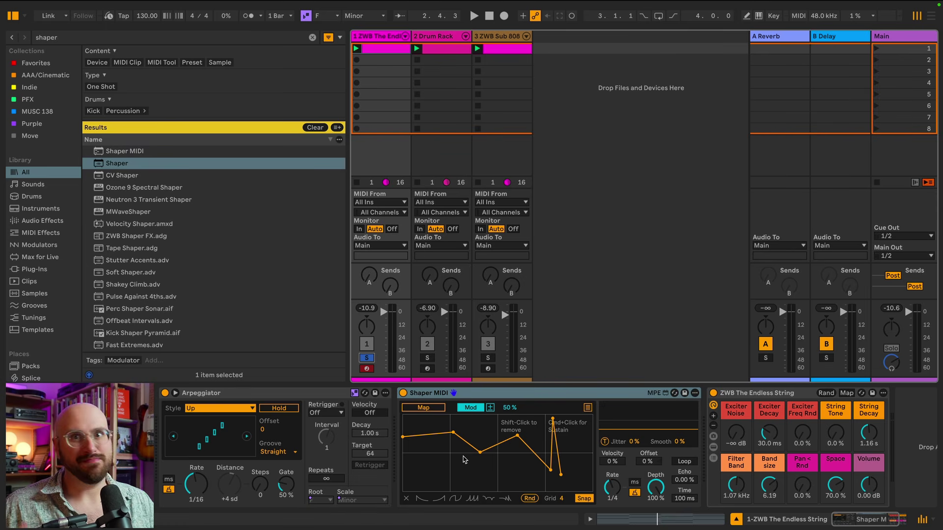
Move Shaper MIDI ahead of the Arpeggiator and audition the string clip with its notes open
drag(523, 394, 193, 421)
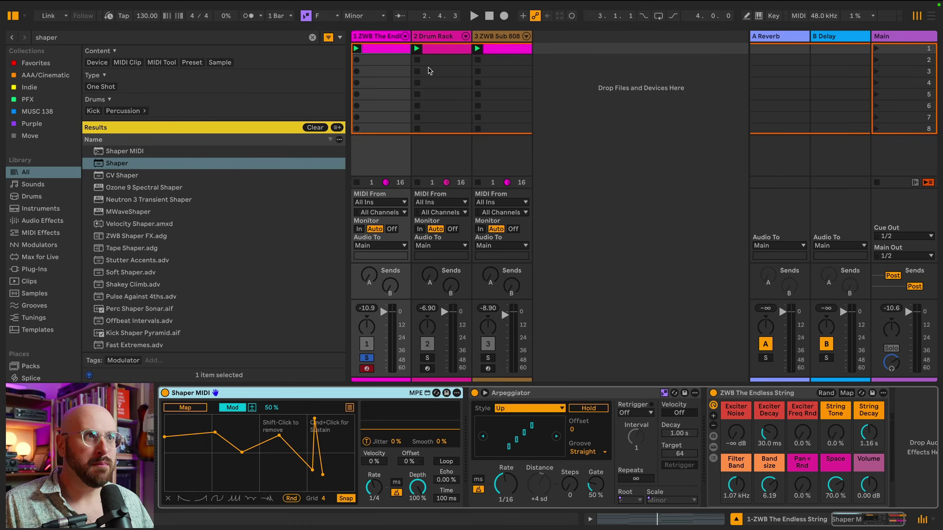
click(589, 519)
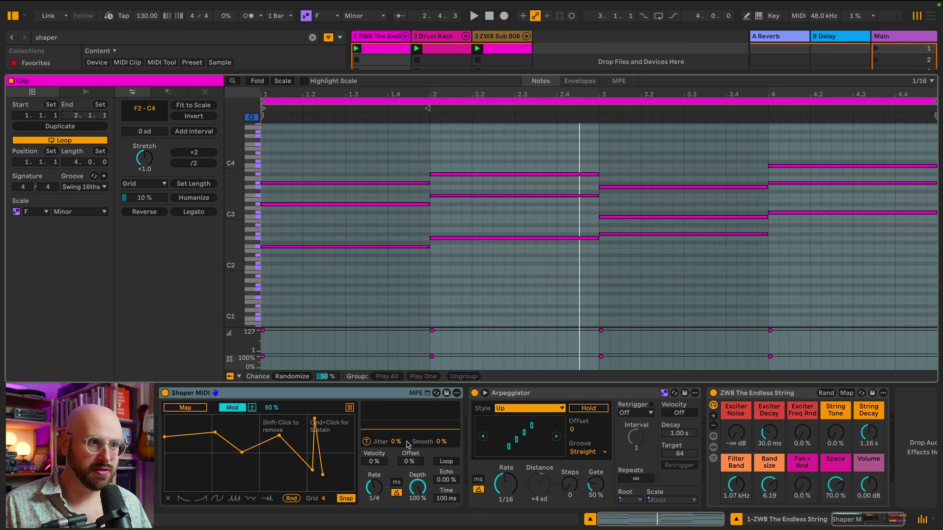
key(space)
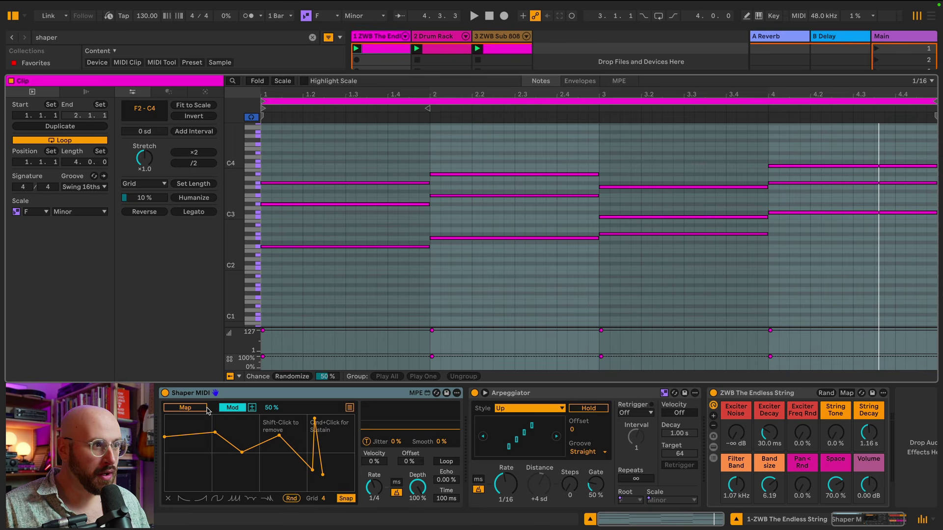
Switch Shaper MIDI to Remote mode, map it to the instrument's String Tone macro, and audition the modulation
click(234, 410)
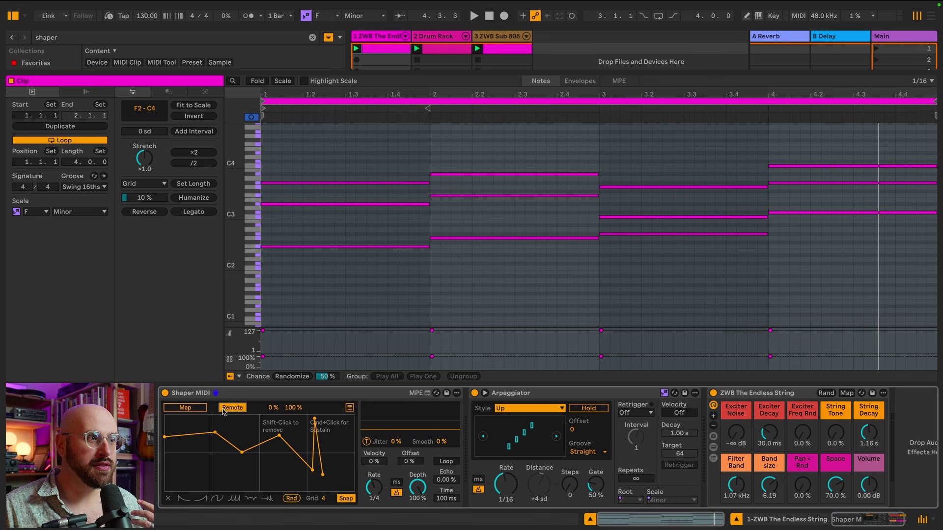
click(185, 408)
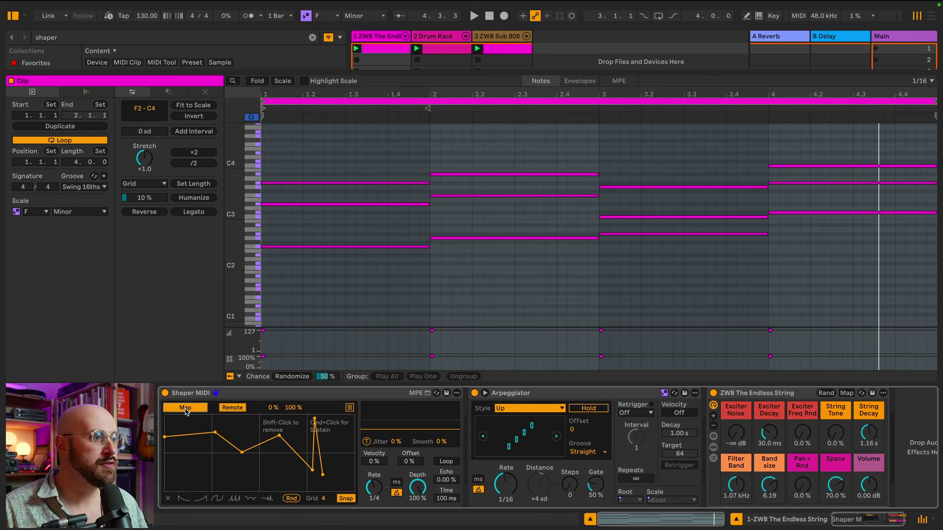
click(842, 435)
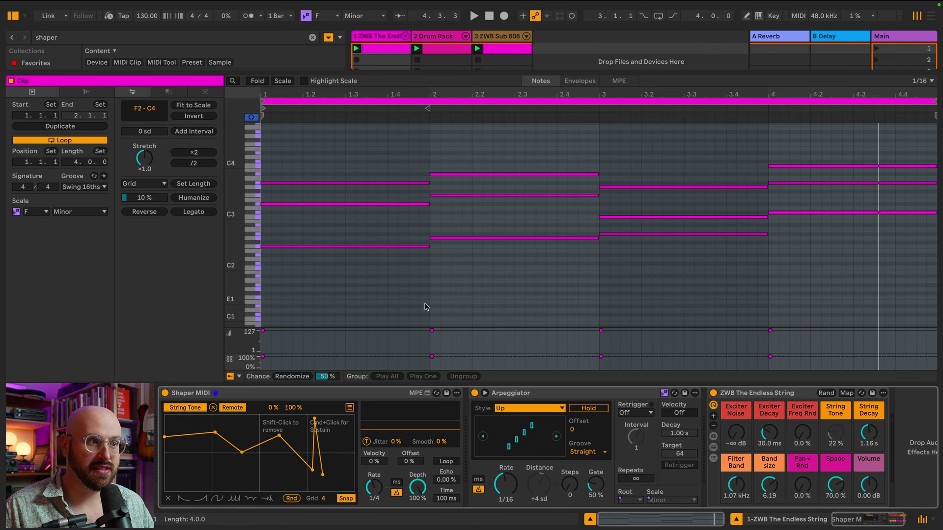
key(space)
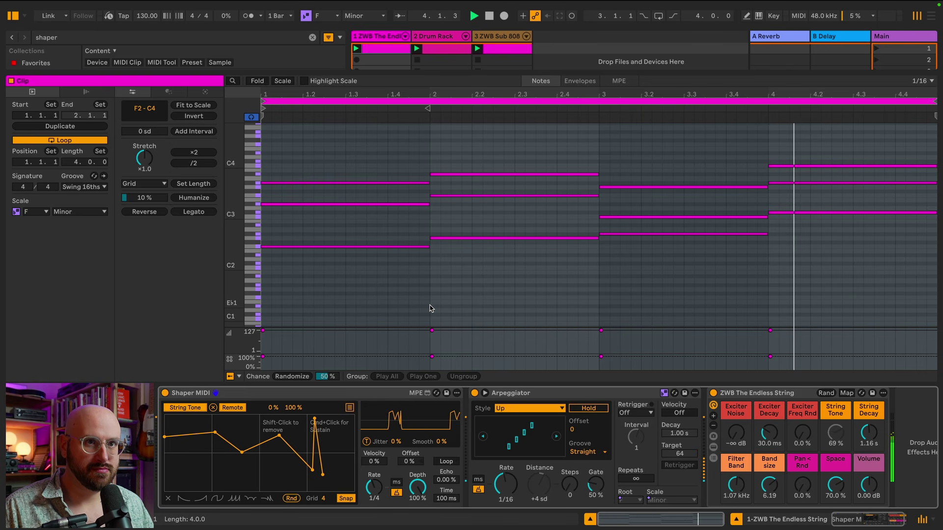
key(space)
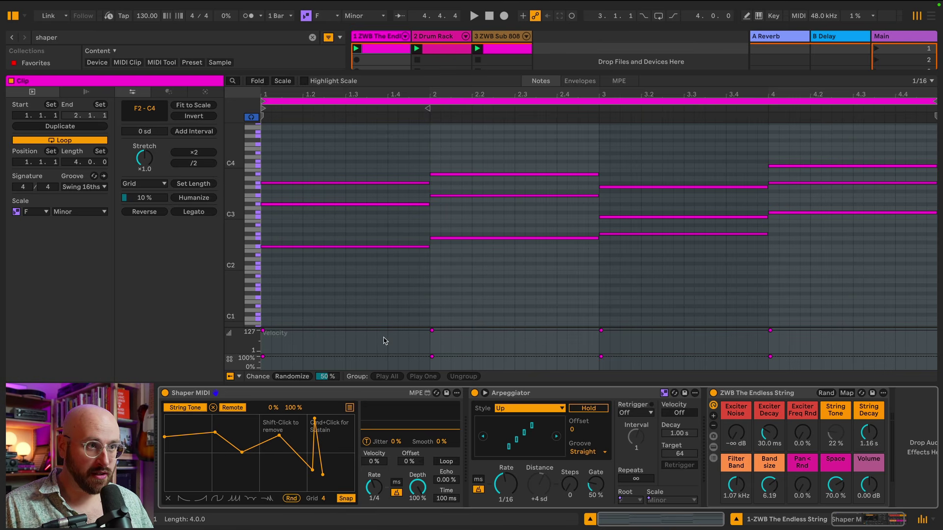
Set Shaper MIDI's rate to 1 and randomize its curve while auditioning the clip
click(383, 488)
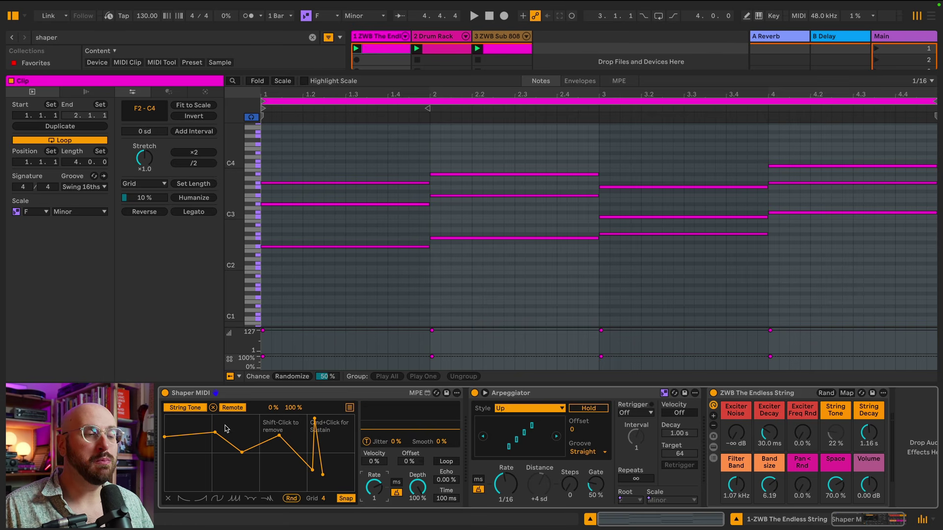
key(space)
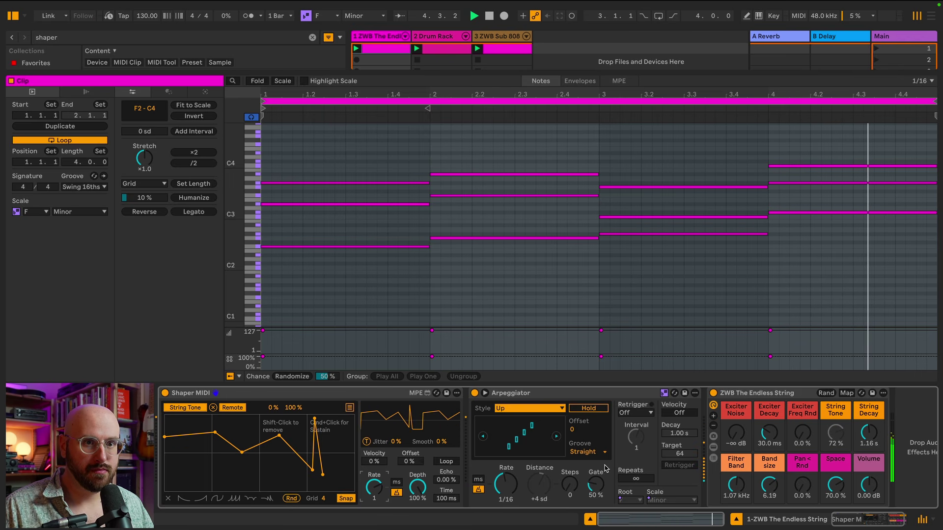
click(291, 499)
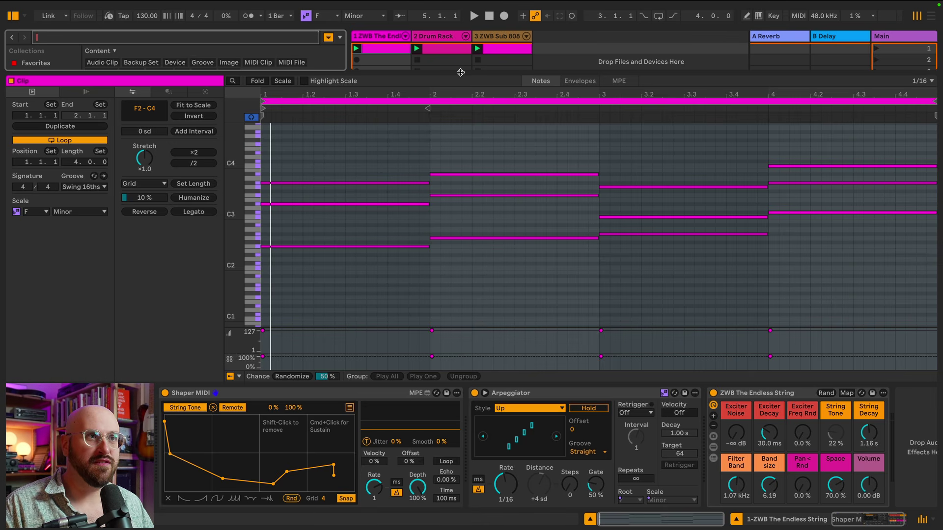
Search the browser for "mid enve" and insert Envelope MIDI ahead of Shaper MIDI
drag(462, 74, 459, 176)
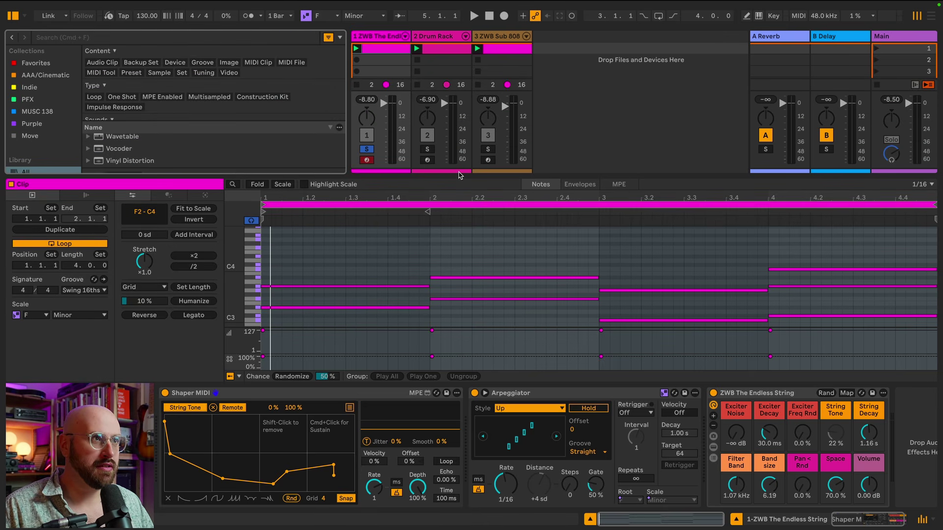
key(super+f)
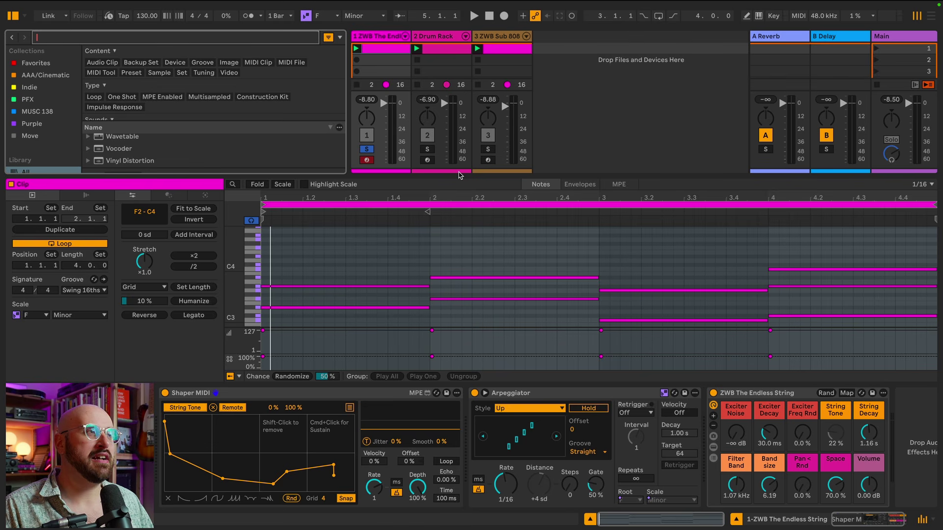
text(mid enve)
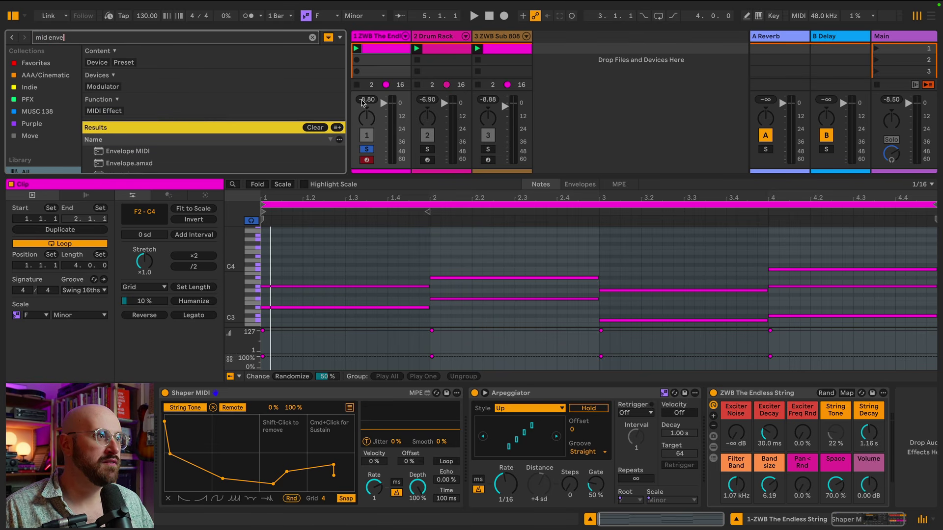
drag(122, 152, 176, 435)
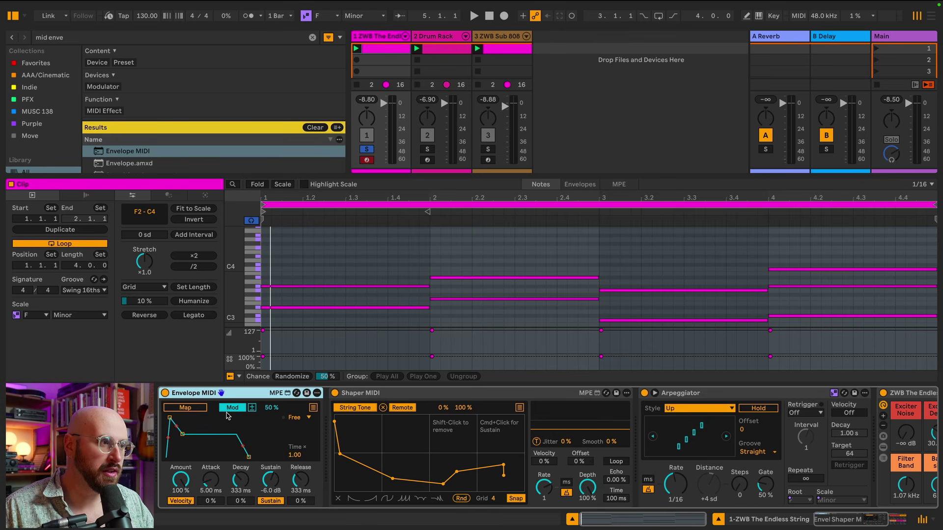
Turn off Envelope MIDI's velocity response and lower its sustain to -inf dB
click(183, 502)
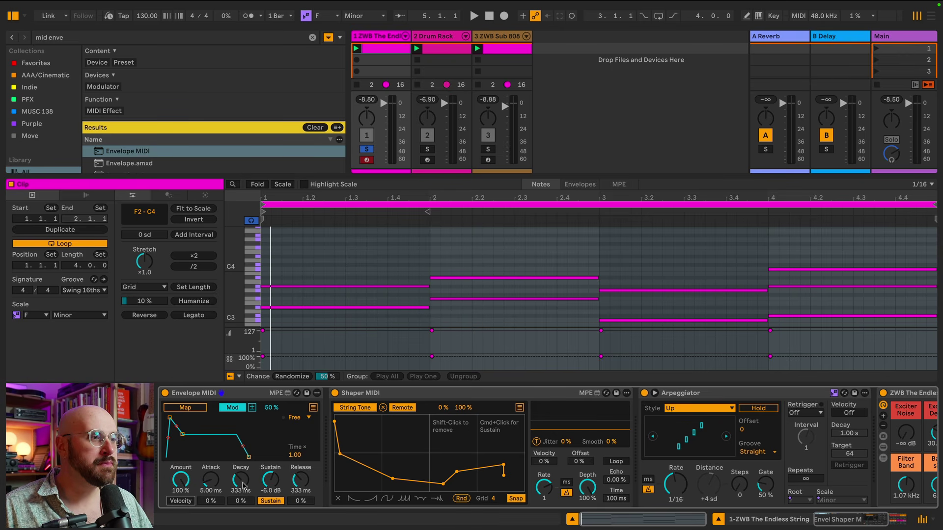
drag(273, 482, 273, 520)
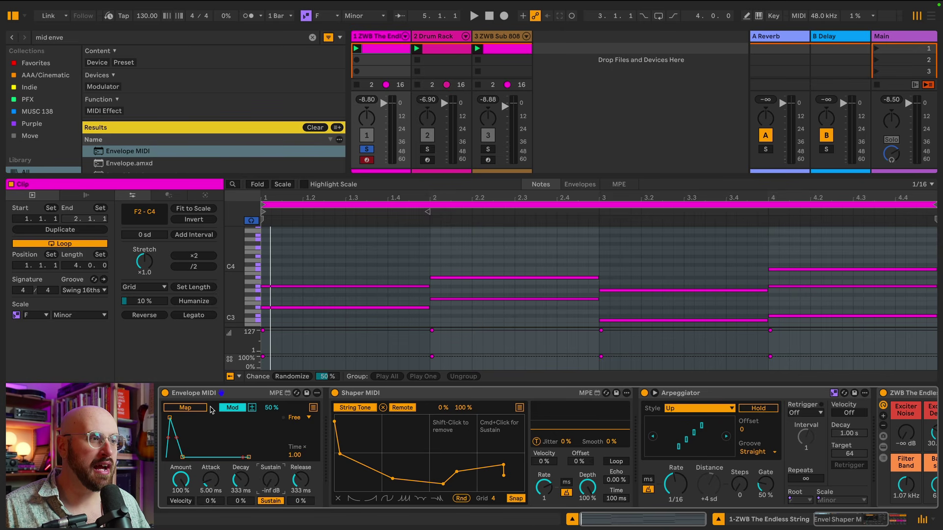
Switch Envelope MIDI to Remote mode, map it to Shaper MIDI's Rnd control, and audition the randomization
click(229, 408)
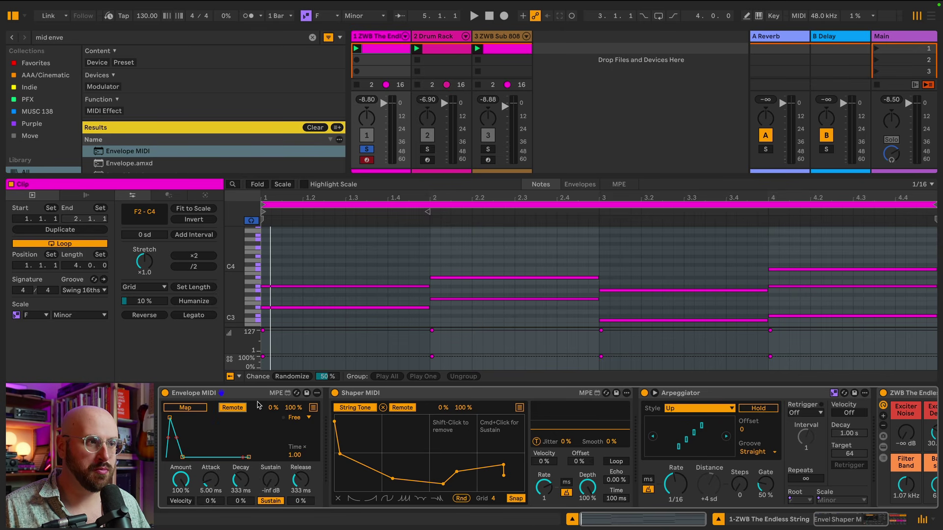
click(190, 408)
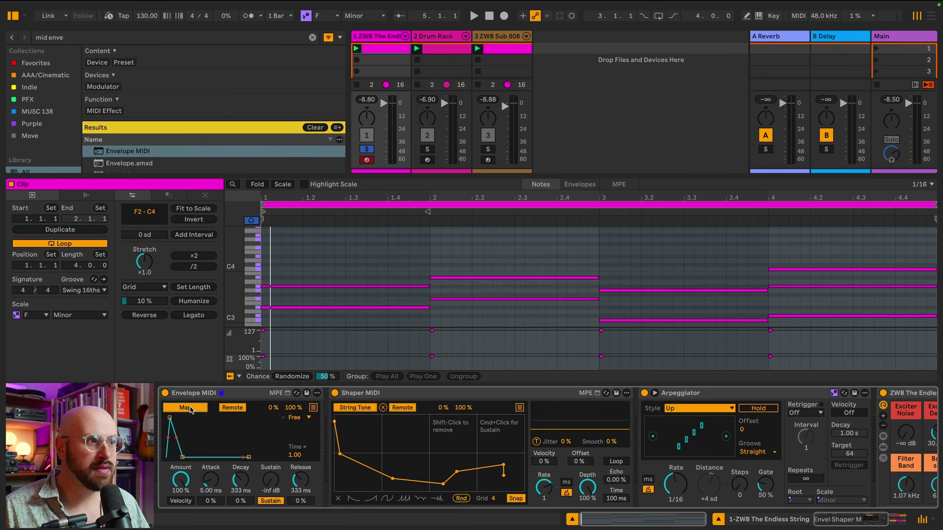
click(460, 499)
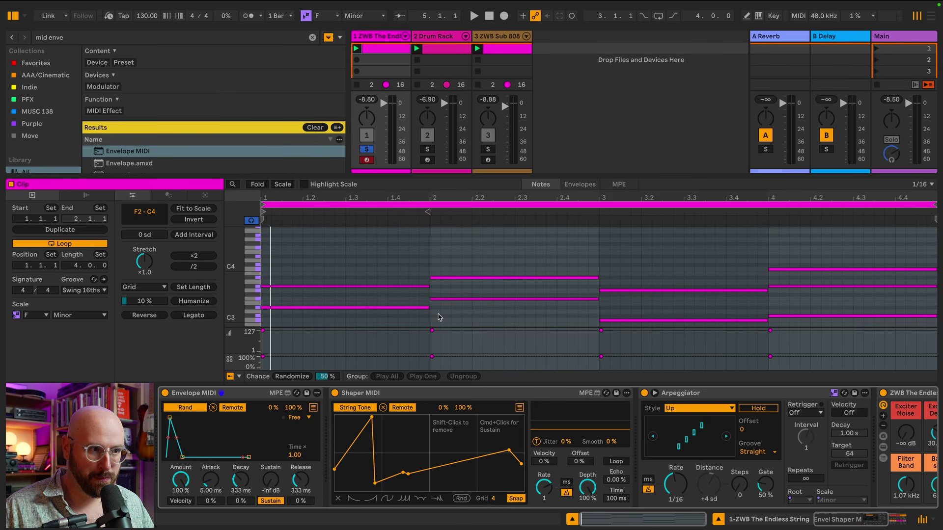
key(space)
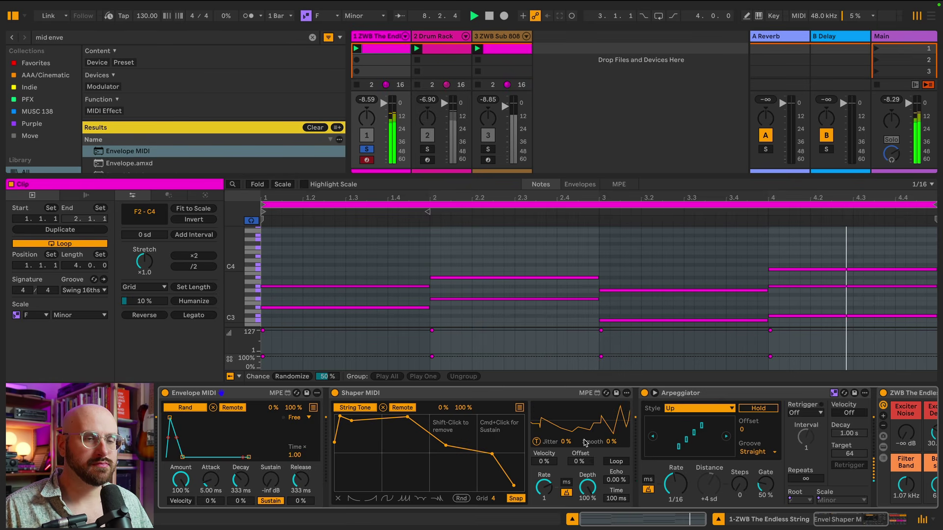
key(space)
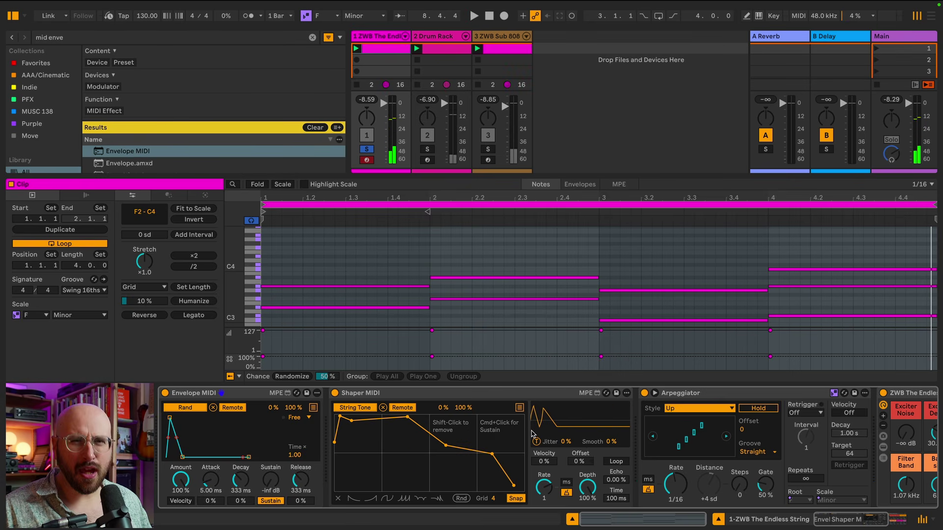
Group Envelope MIDI, Shaper MIDI and the Arpeggiator into a MIDI Effect Rack and show its chain list
click(459, 395)
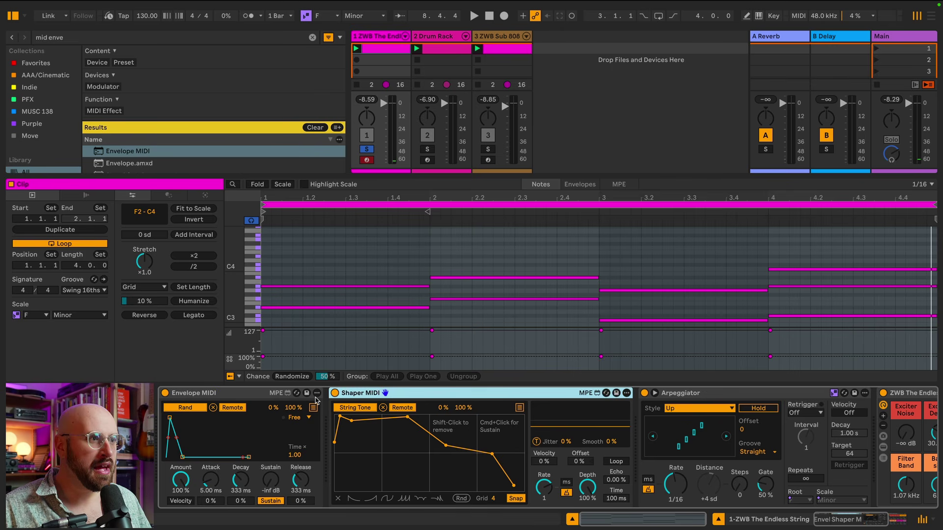
shift+click(249, 395)
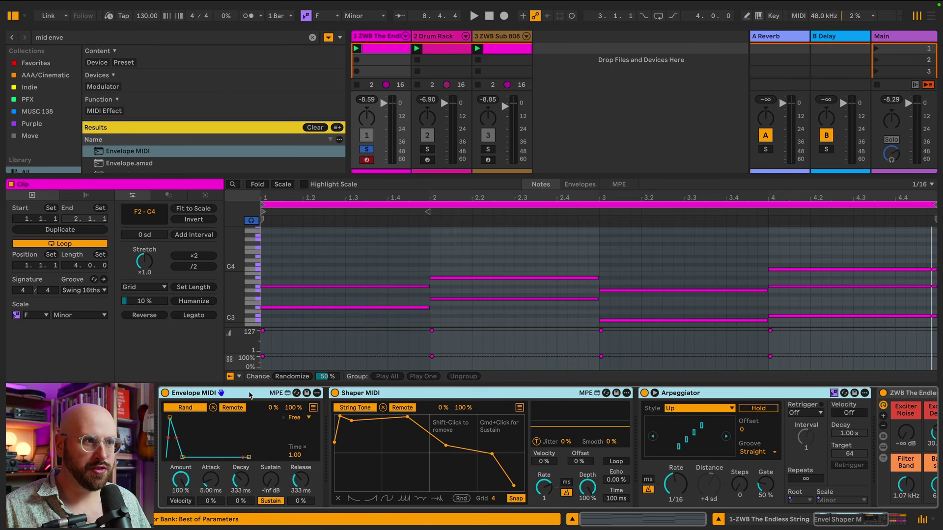
key(super+g)
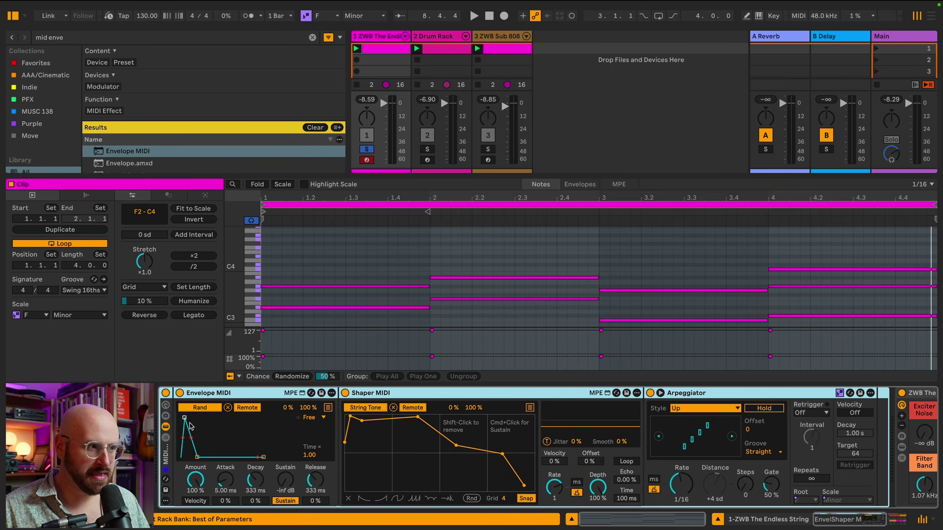
key(super+g)
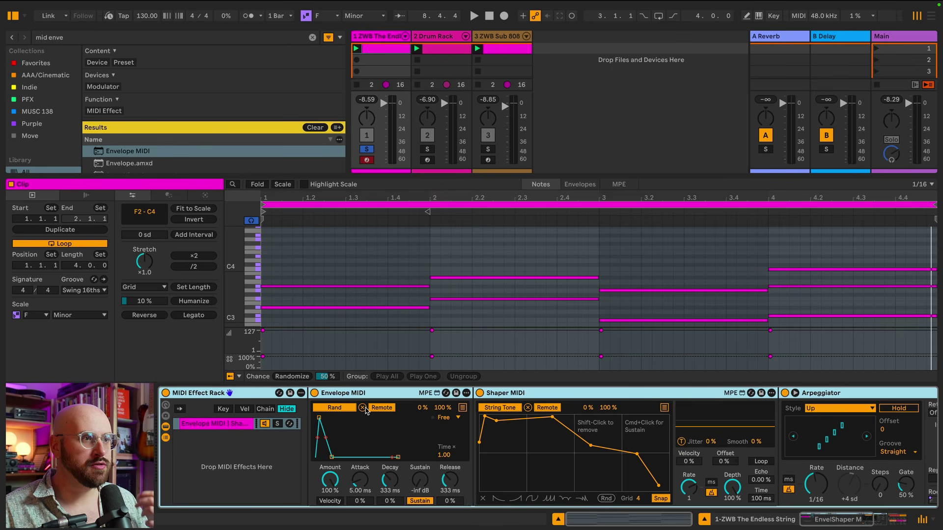
Move Envelope MIDI and Shaper MIDI together into a new rack chain, separate from the Arpeggiator chain
click(389, 394)
shift+click(526, 394)
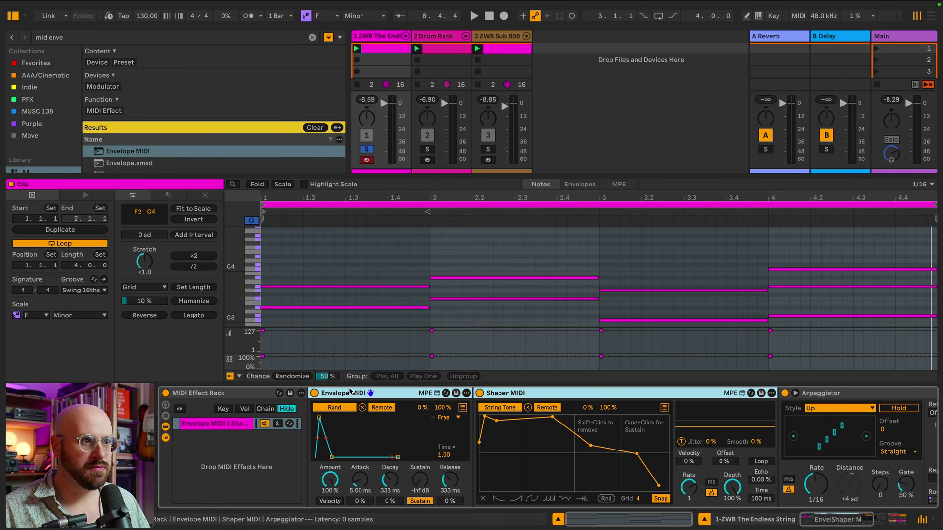
drag(354, 393, 253, 452)
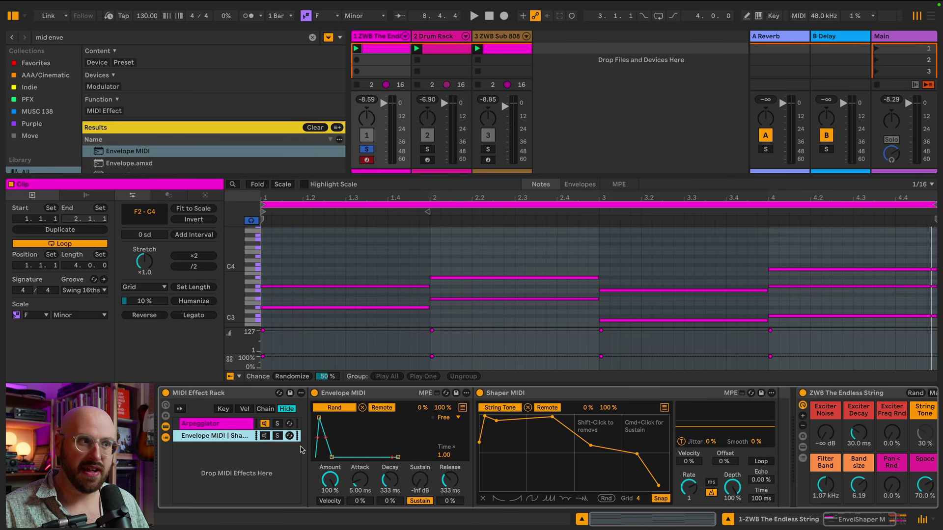
scroll(349, 453, right, 5)
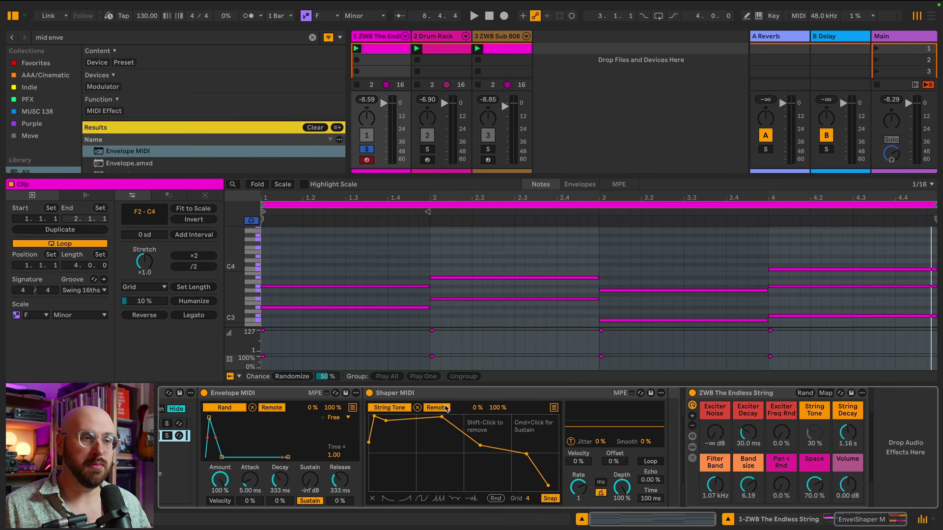
Map Shaper MIDI's second modulation slot to String Decay in Remote mode with a range of 25% to 75%
click(553, 408)
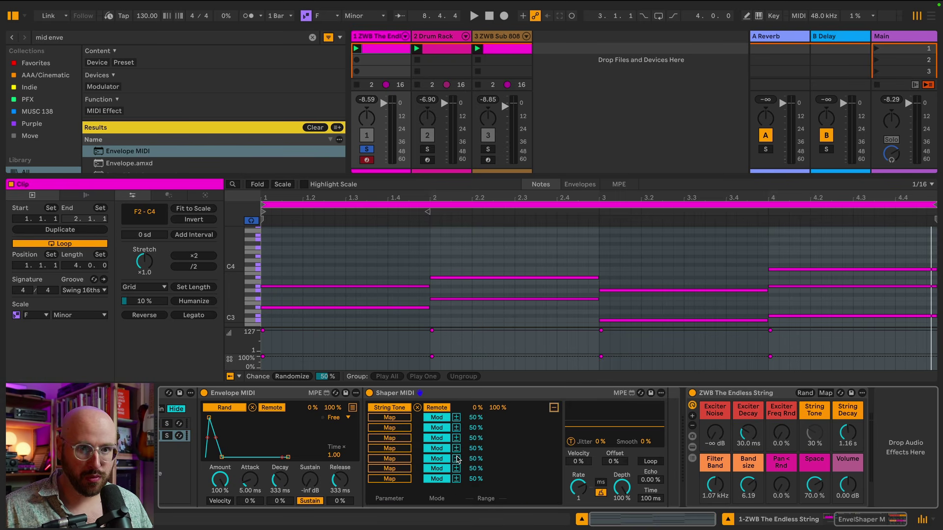
click(437, 418)
click(389, 418)
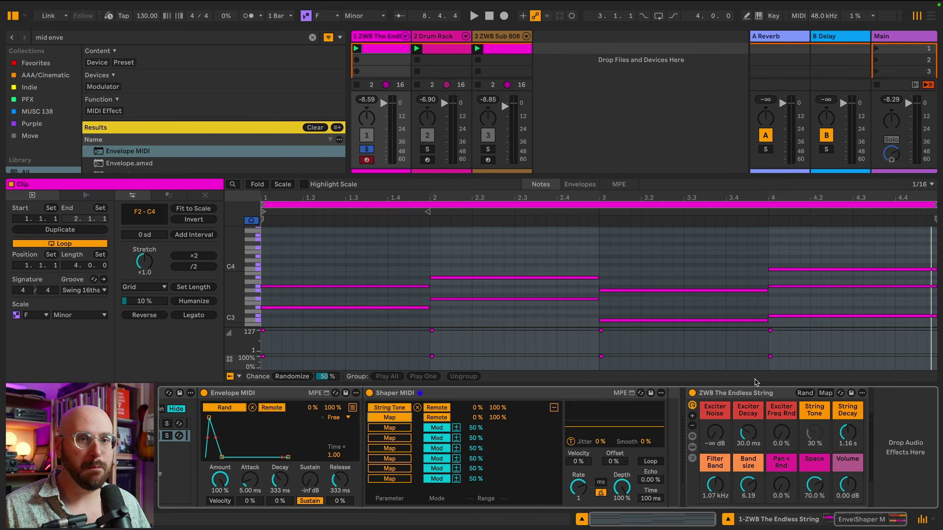
click(852, 432)
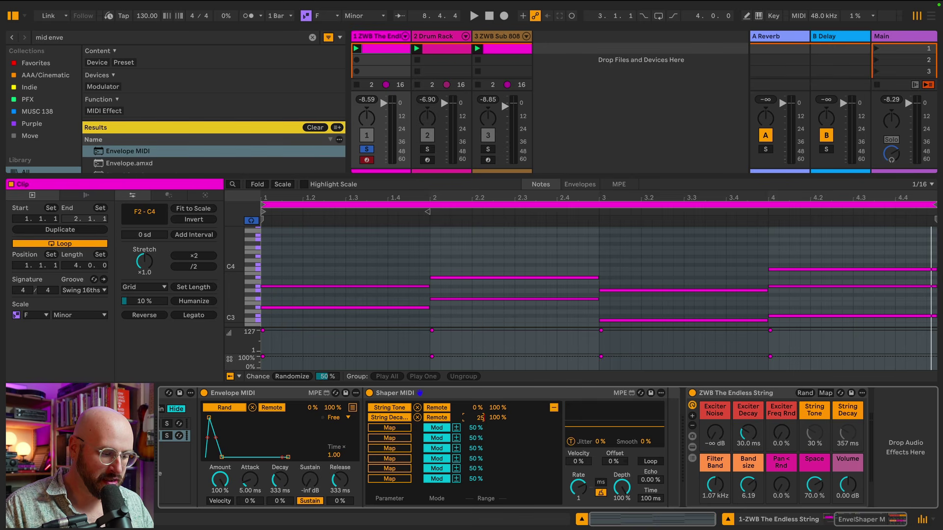
click(503, 419)
text(7)
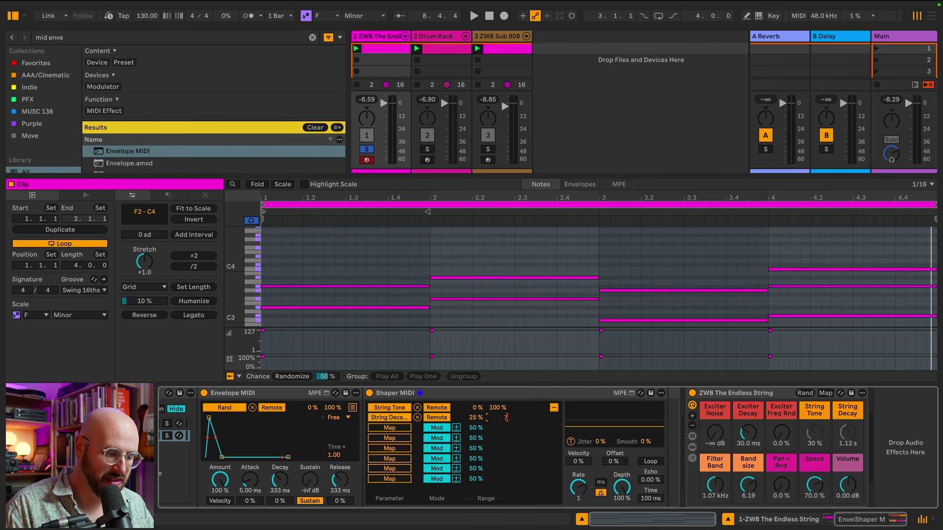
text(5)
key(Return)
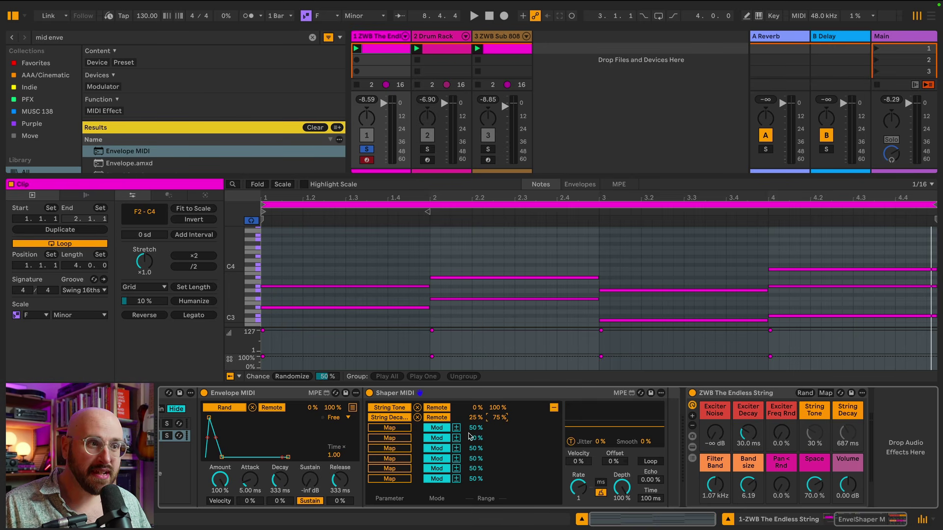
Map Shaper MIDI's third modulation slot to Filter Band in Mod mode with an amount of 25%
click(386, 428)
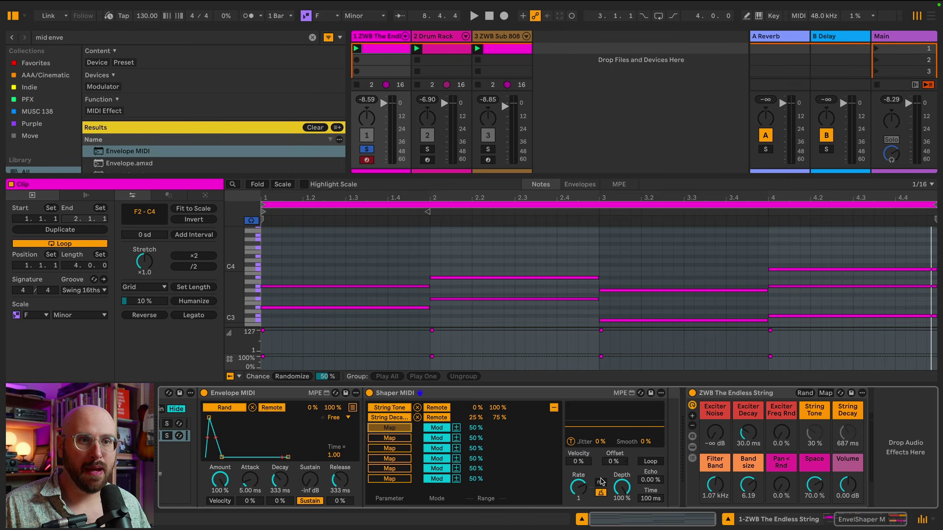
click(716, 486)
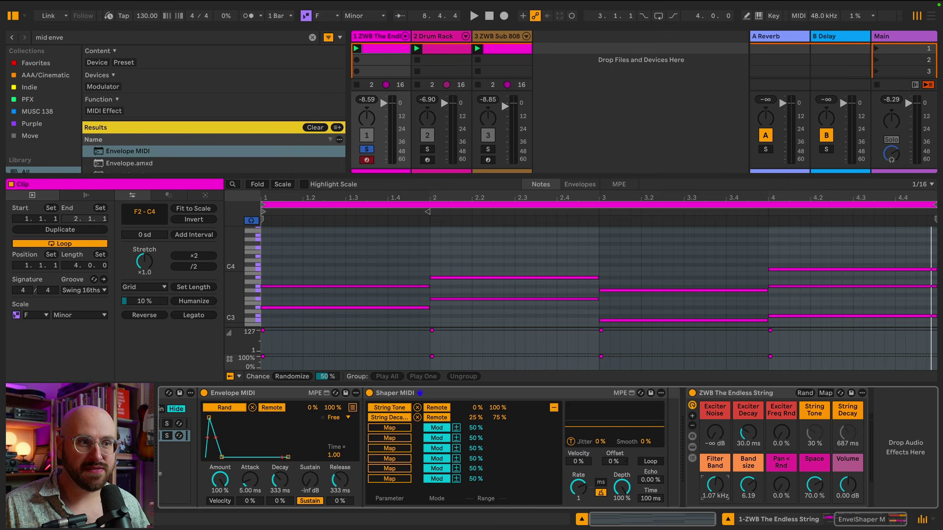
click(474, 431)
text(2)
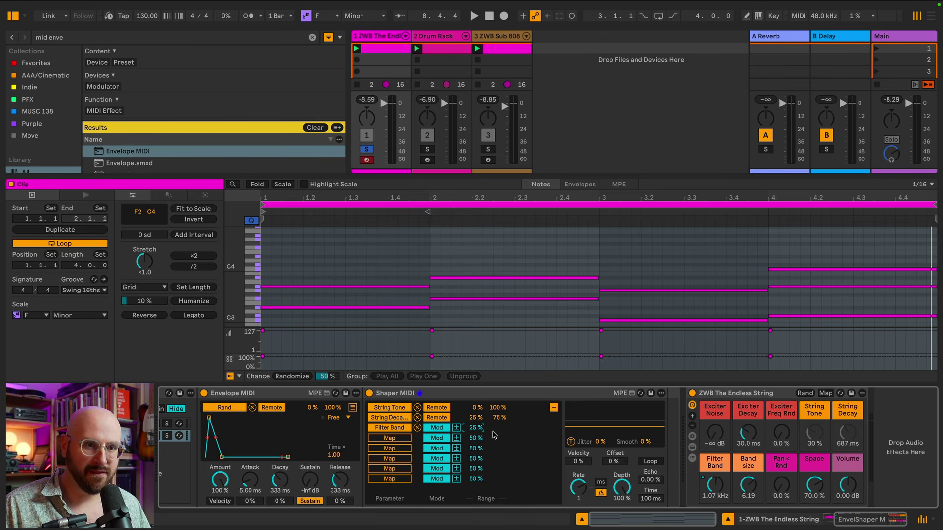
Map Shaper MIDI's fourth slot to Pan < Rnd in Remote mode, limit its maximum to 75%, and audition the modulation curve
click(390, 439)
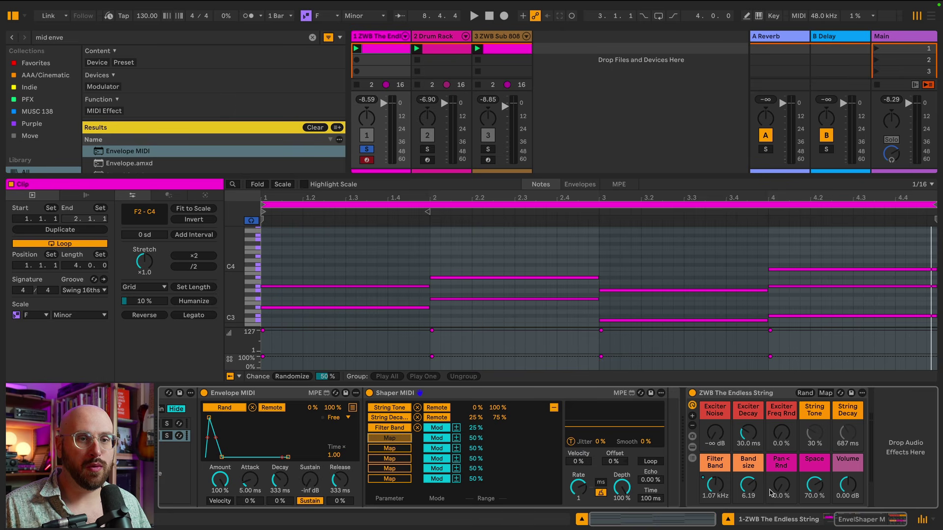
click(785, 493)
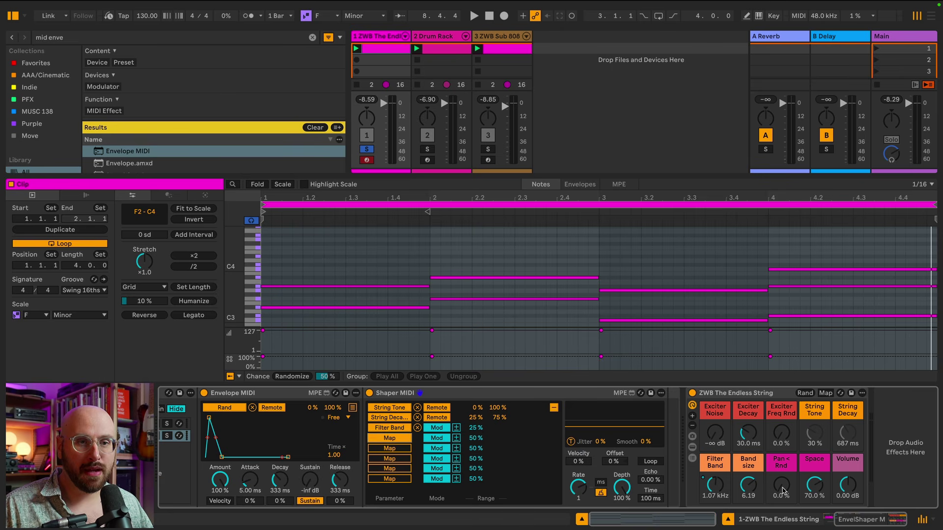
click(438, 438)
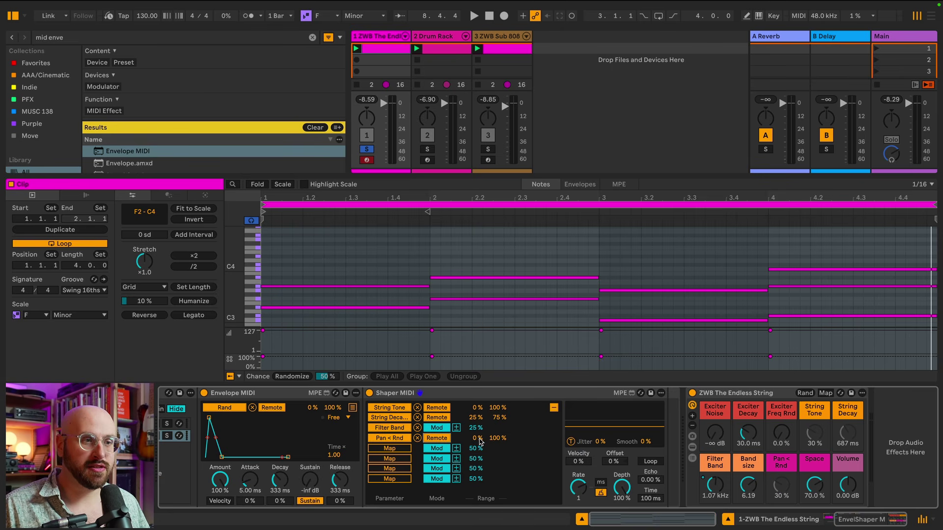
click(504, 439)
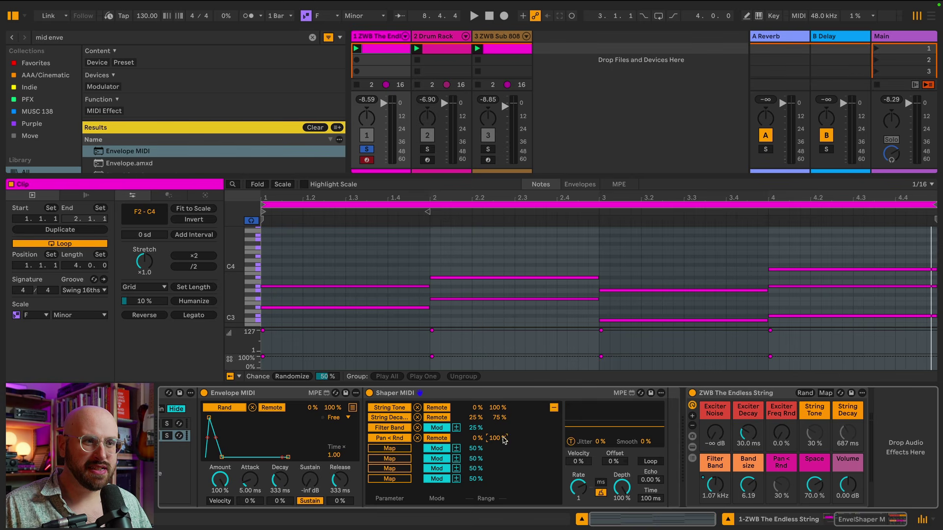
drag(504, 439, 504, 452)
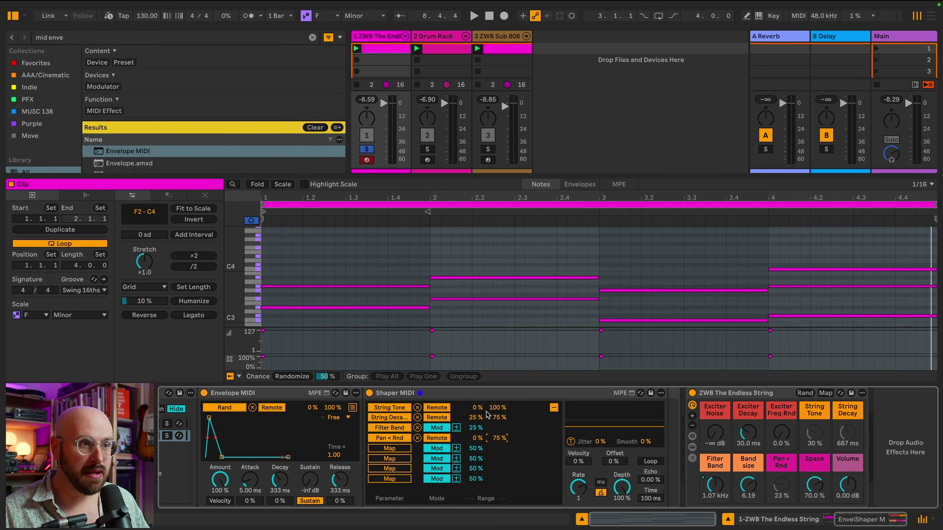
click(554, 407)
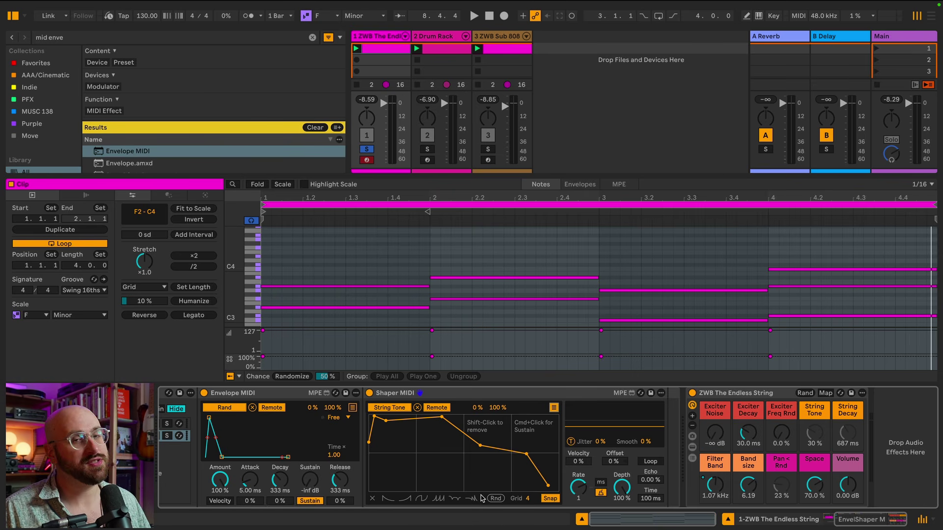
key(space)
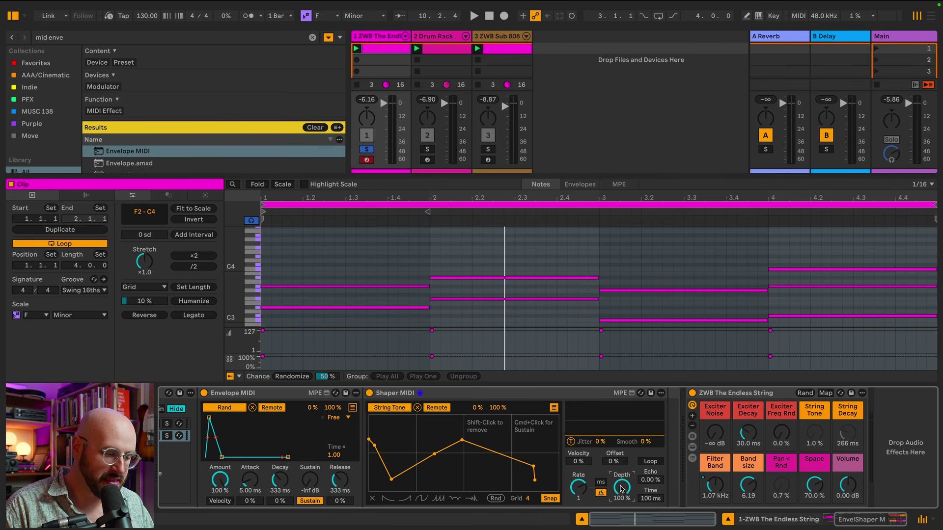
Try Shaper MIDI with its depth at 20% and audition offsets of -54% and 24%
drag(621, 488, 622, 521)
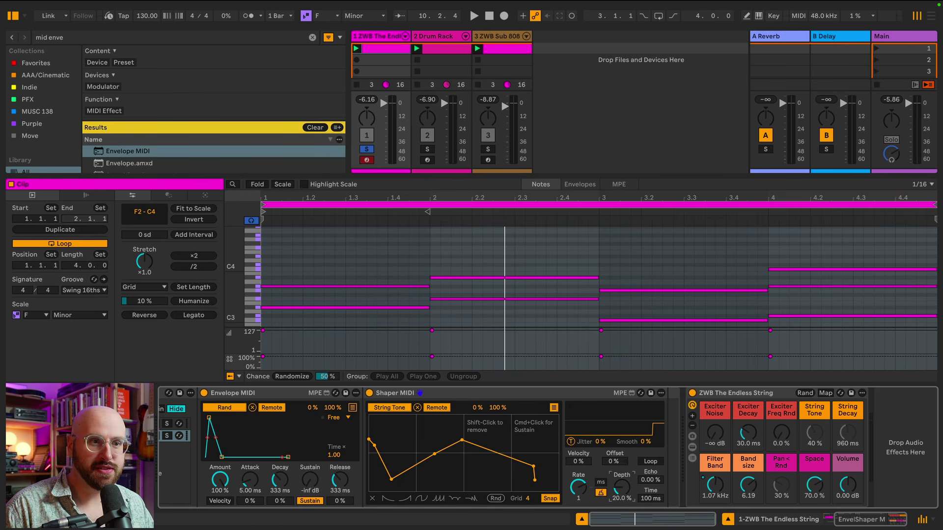
key(space)
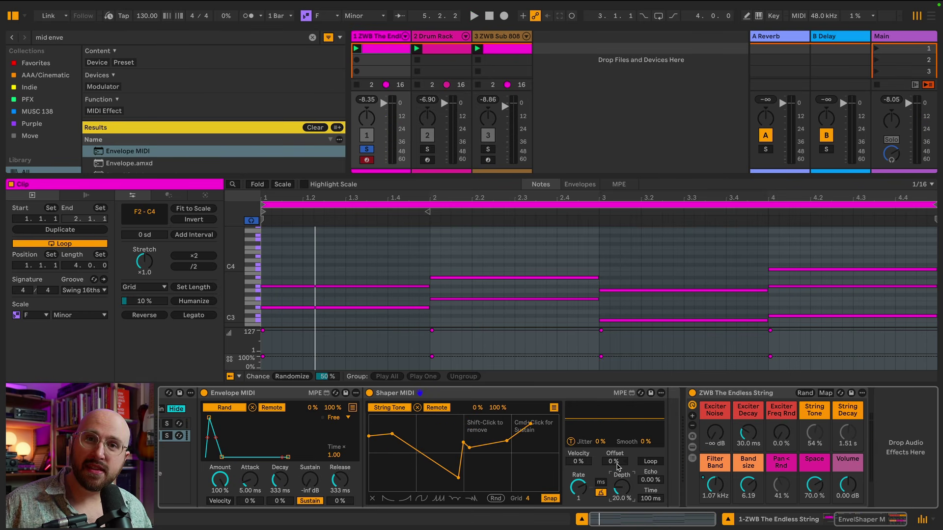
drag(618, 464, 618, 490)
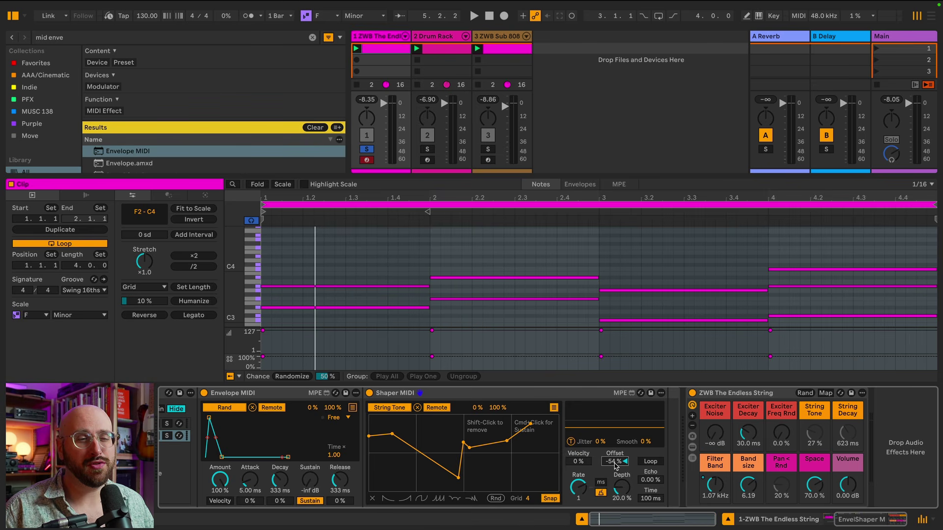
key(space)
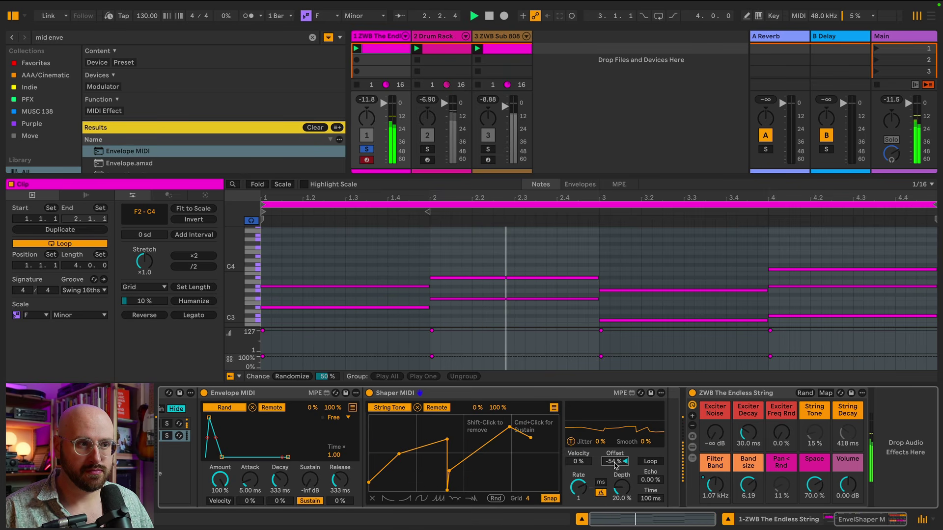
drag(615, 466, 614, 442)
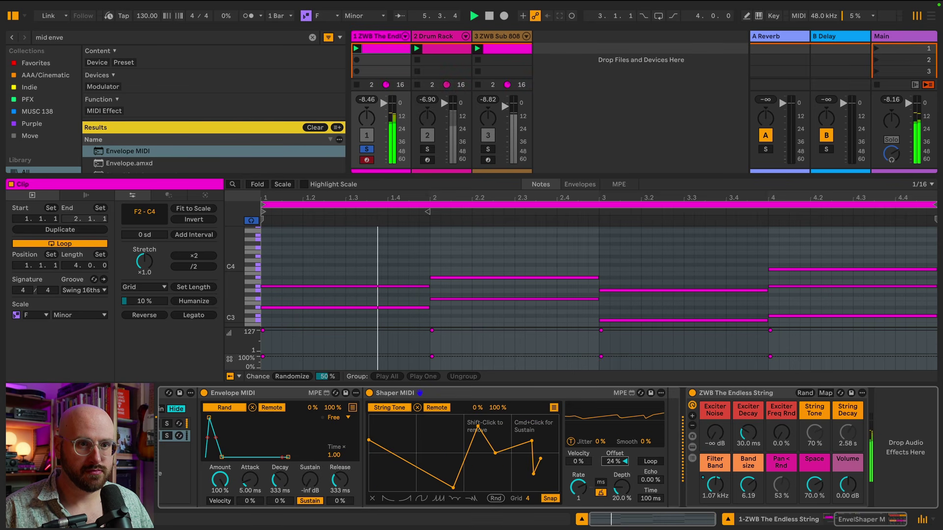
key(space)
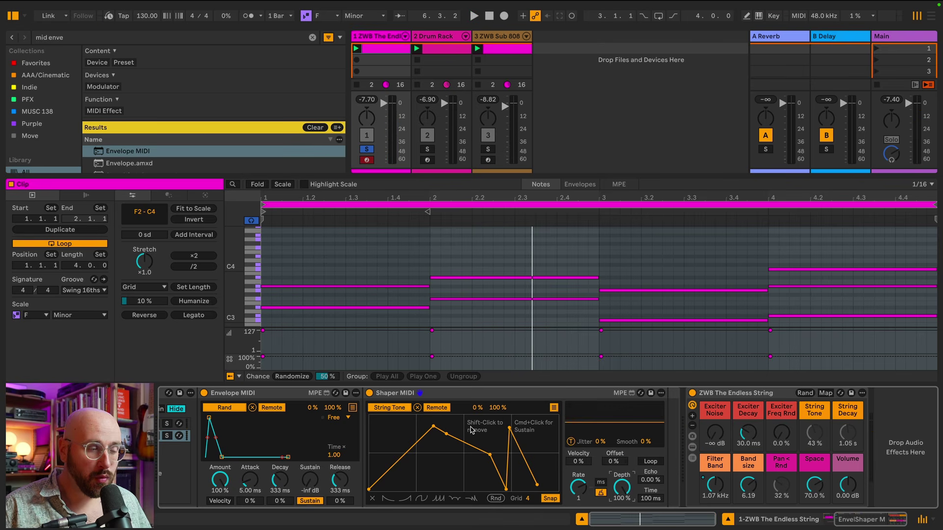
Search the browser for "note echo" and insert Note Echo before Envelope MIDI in the modulation chain of the MIDI Effect Rack
scroll(472, 431, left, 3)
scroll(472, 430, left, 1)
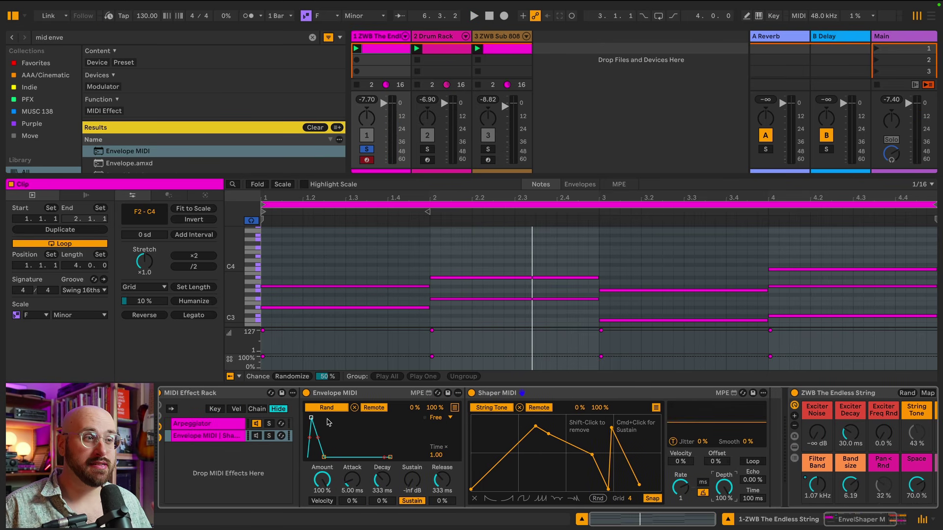
scroll(432, 328, down, 1)
scroll(431, 327, down, 3)
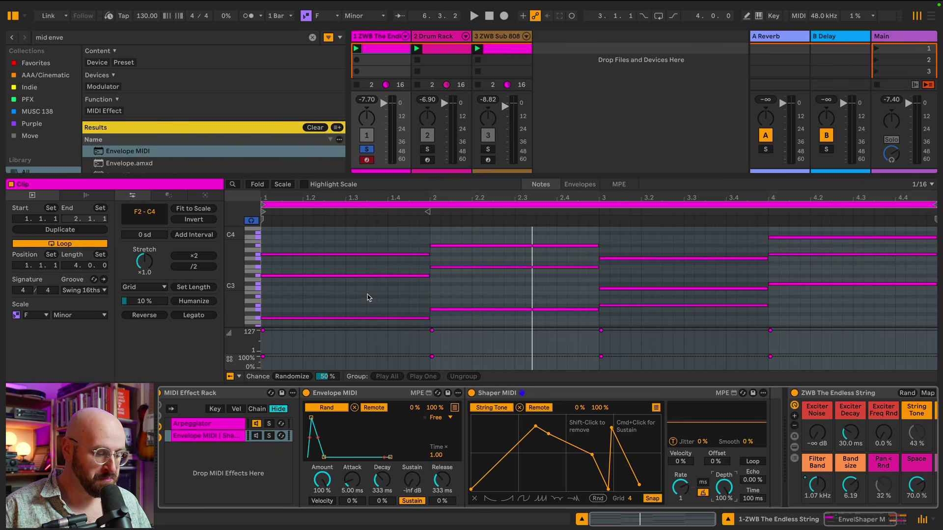
key(super+f)
key(BackSpace)
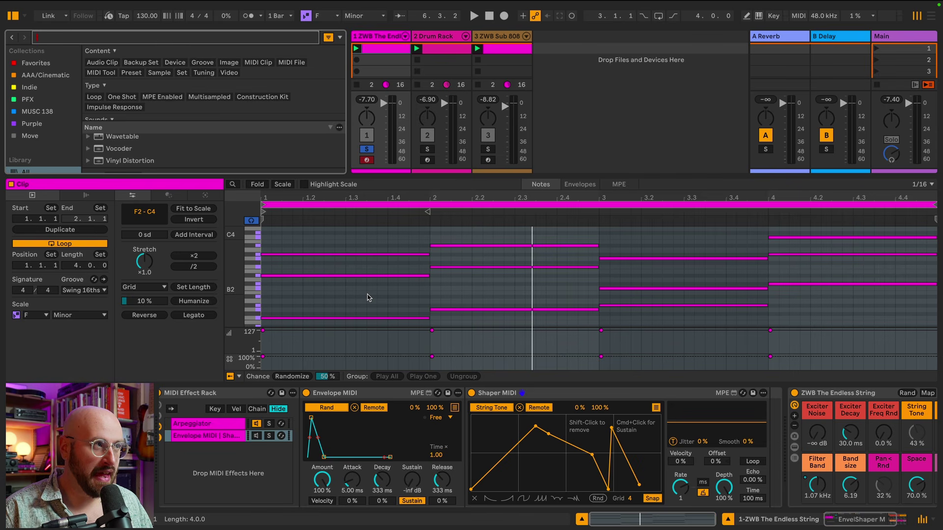
text(note echo)
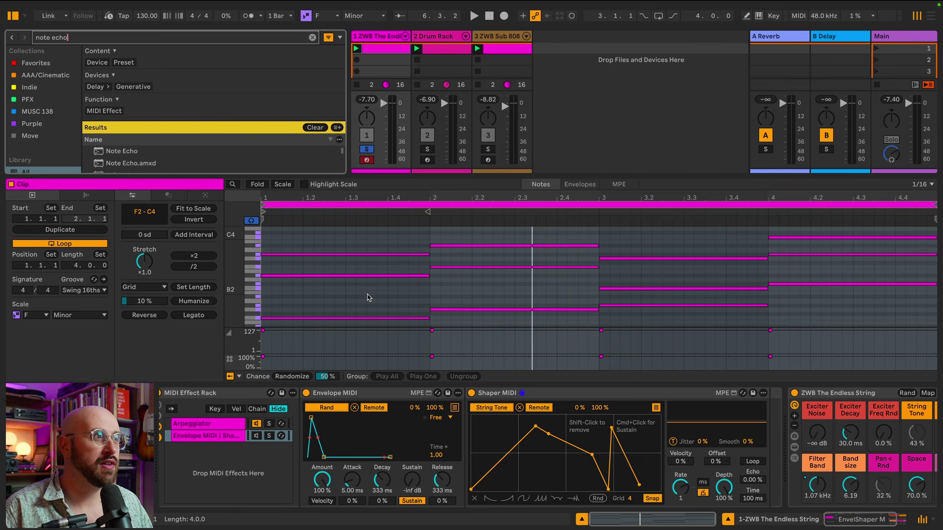
drag(167, 177, 318, 422)
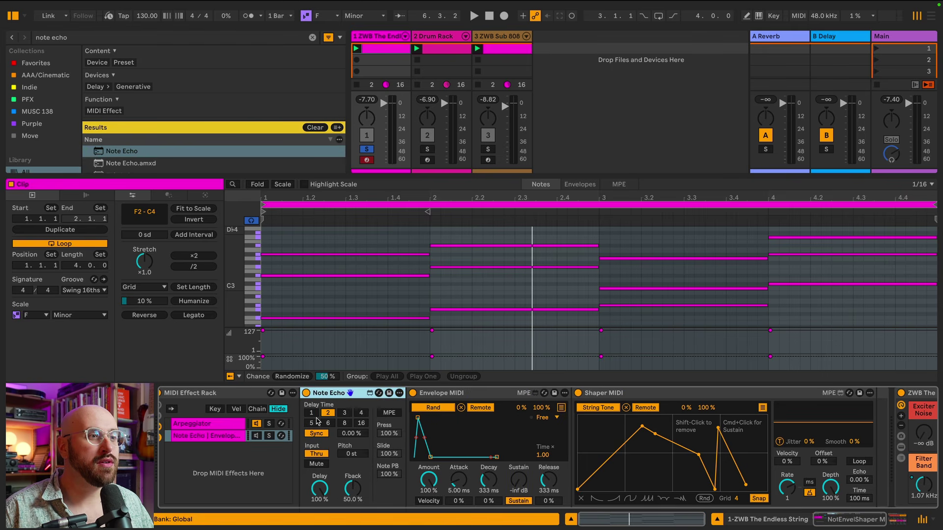
Set Note Echo's delay time to 3 and its feedback to 0%, and audition the result
click(344, 413)
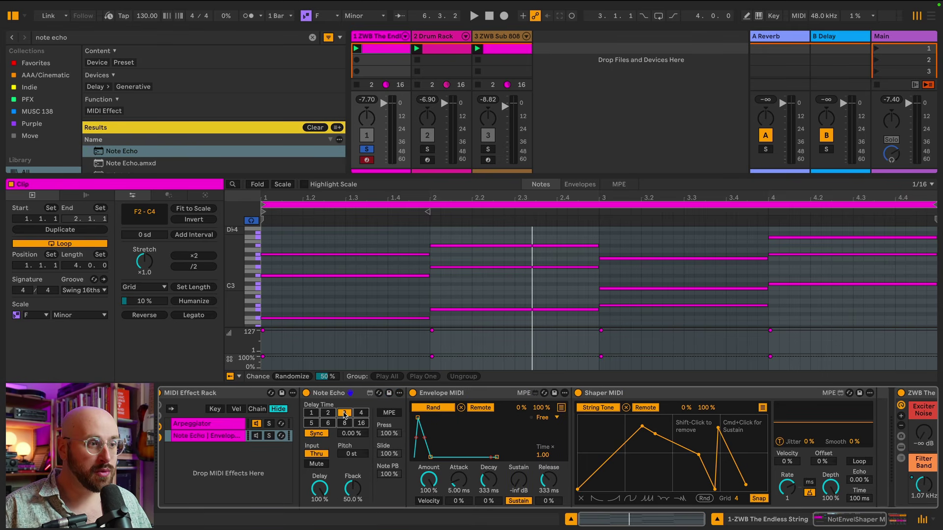
click(352, 489)
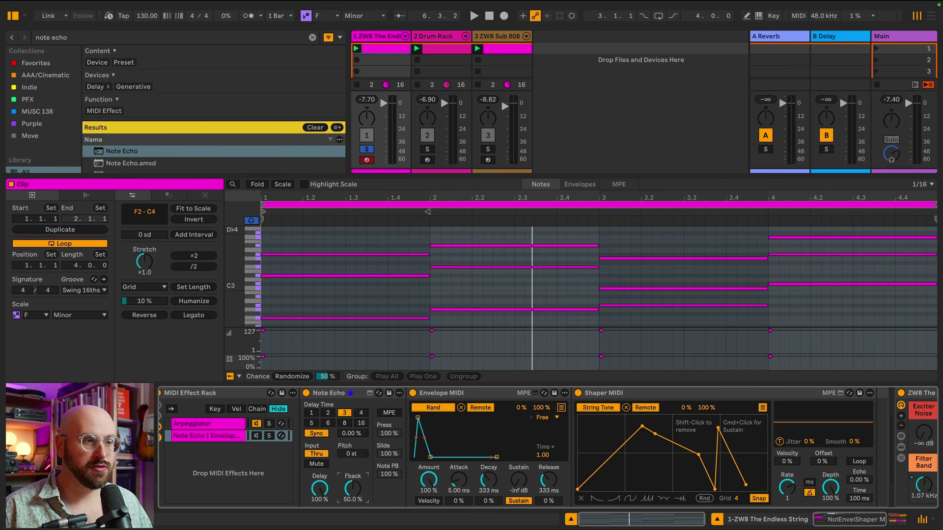
drag(352, 490, 352, 525)
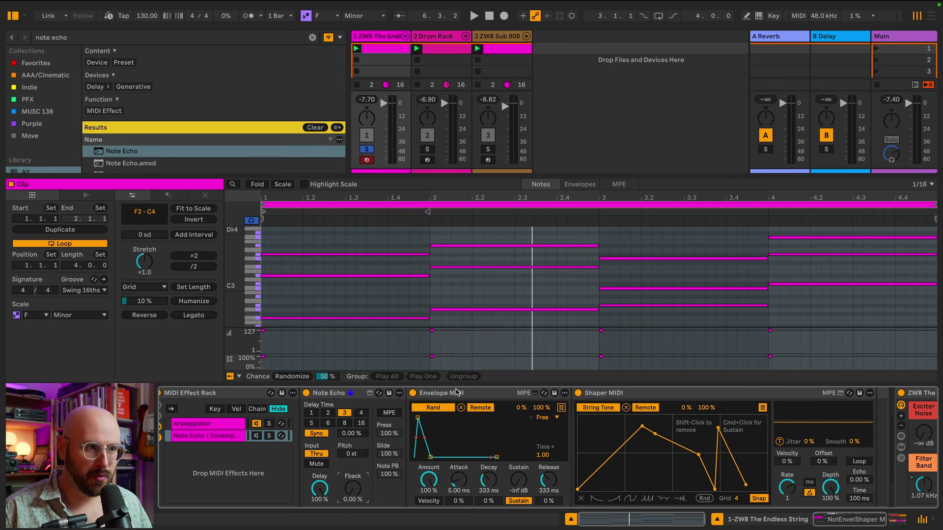
scroll(466, 403, right, 5)
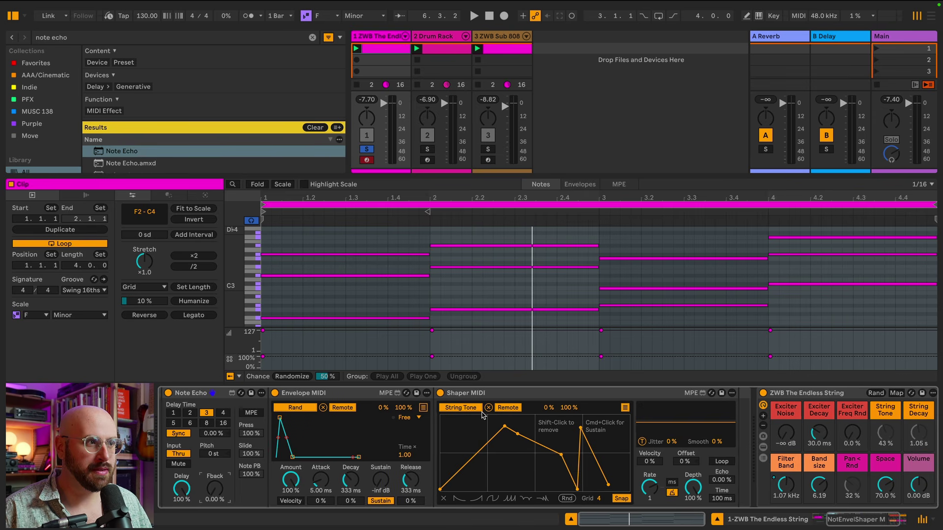
key(space)
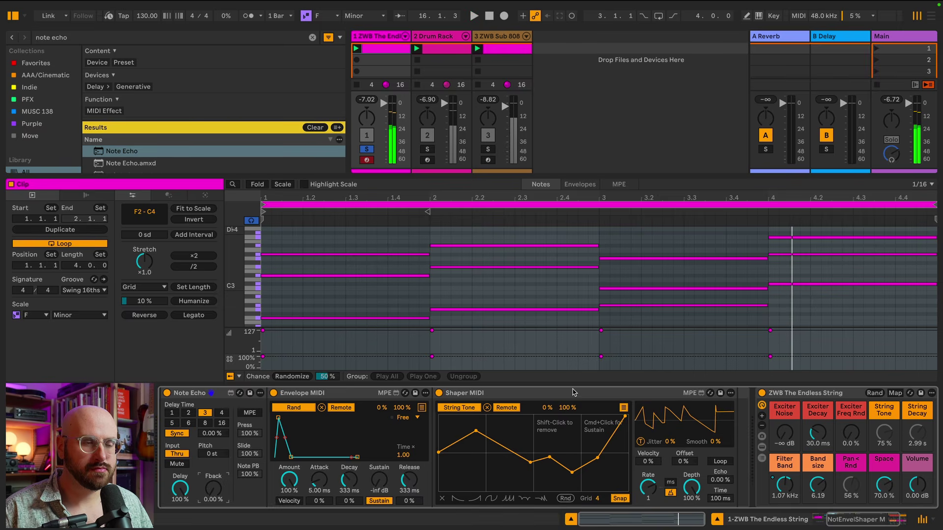
Search the browser for "shaper mi" and add Shaper MIDI to the Drum Rack's empty B0 pad
click(427, 149)
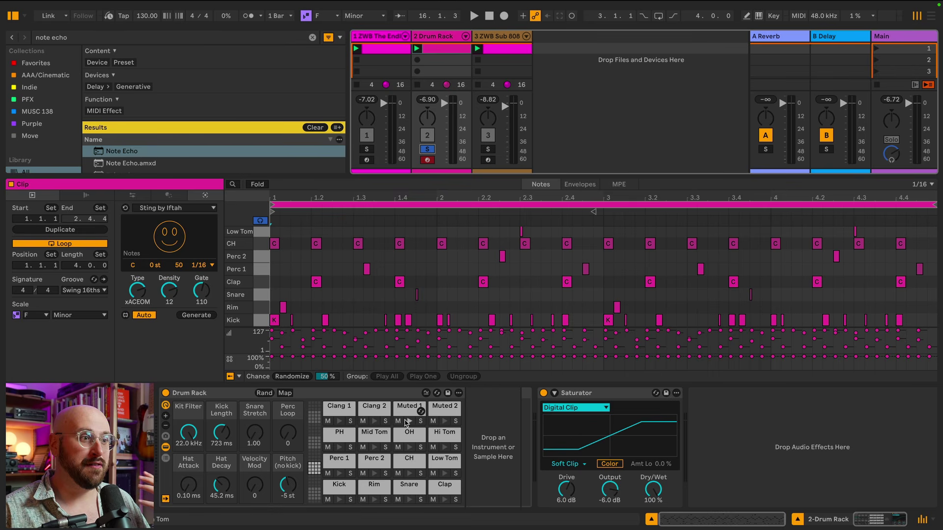
click(315, 486)
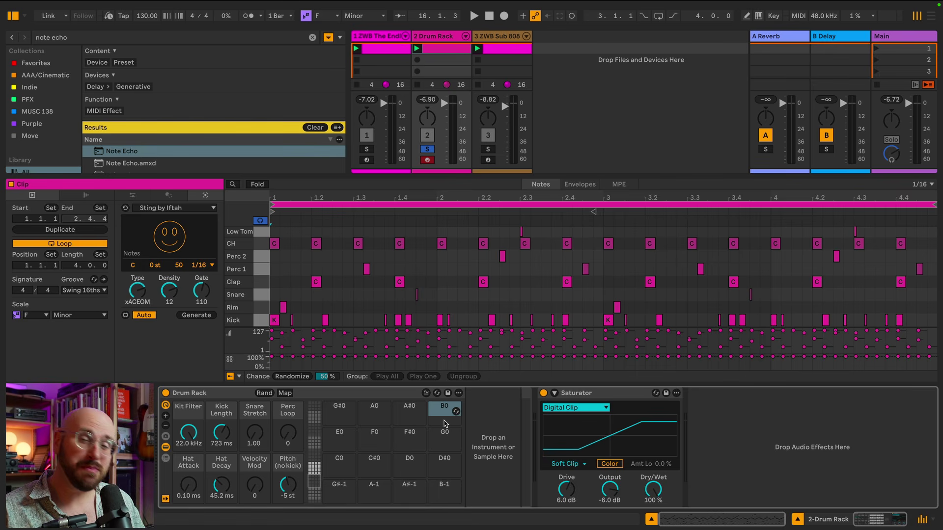
key(ctrl+f)
text(shaper)
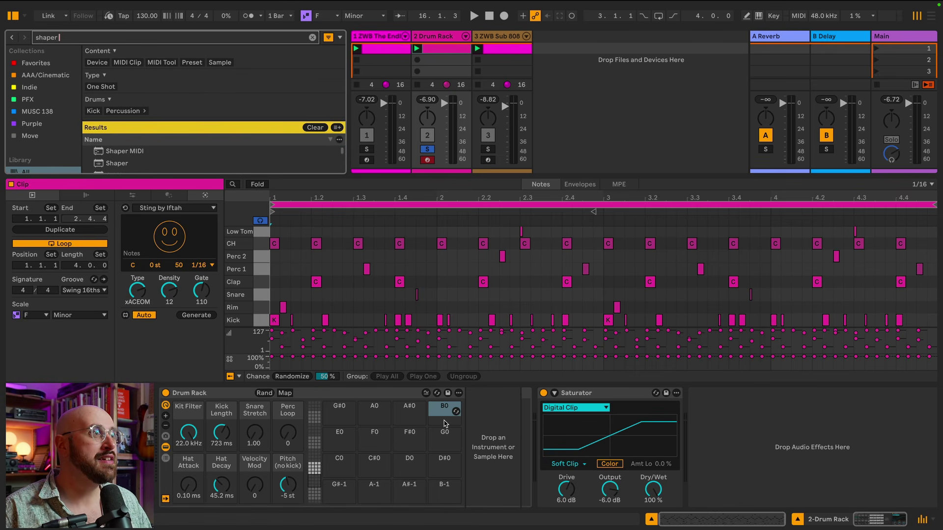
text( mi)
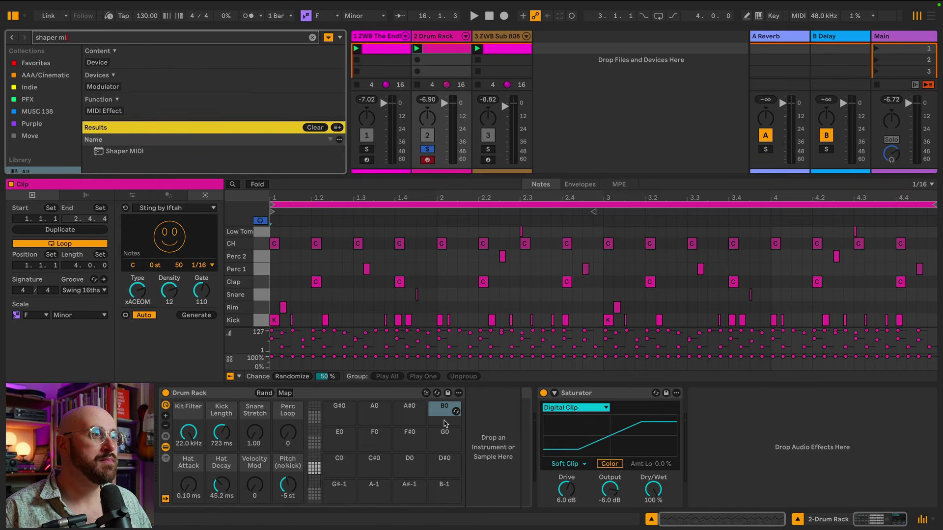
click(119, 151)
drag(119, 151, 441, 416)
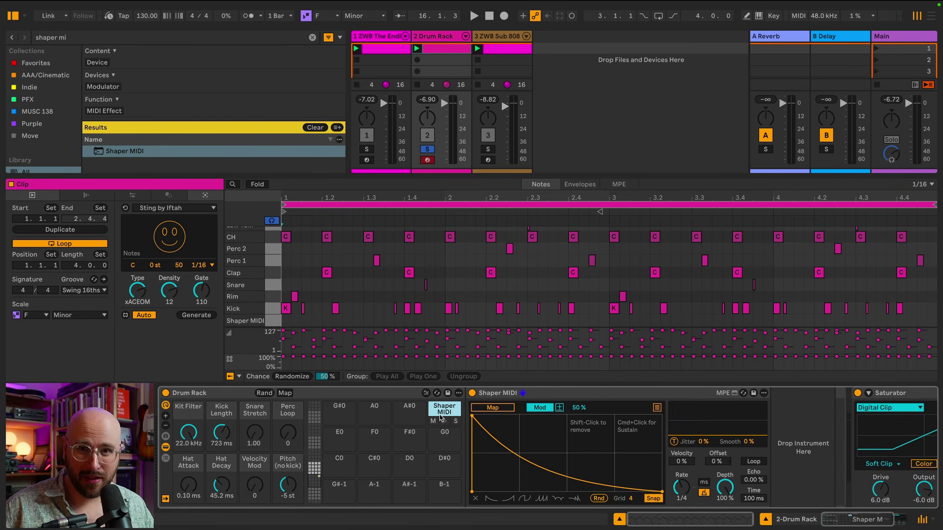
Search the browser for "envelop" and insert Envelope MIDI before Shaper MIDI in the B0 pad's chain
key(super+f)
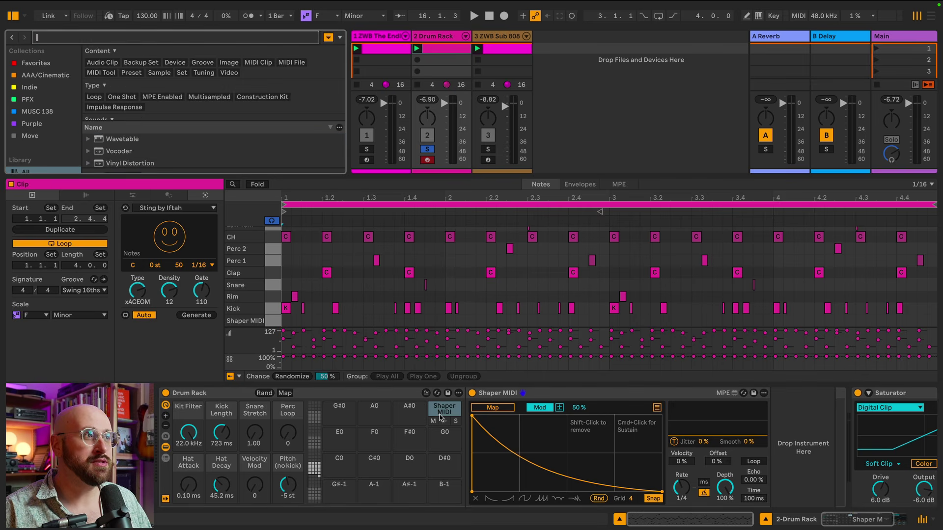
text(envelop)
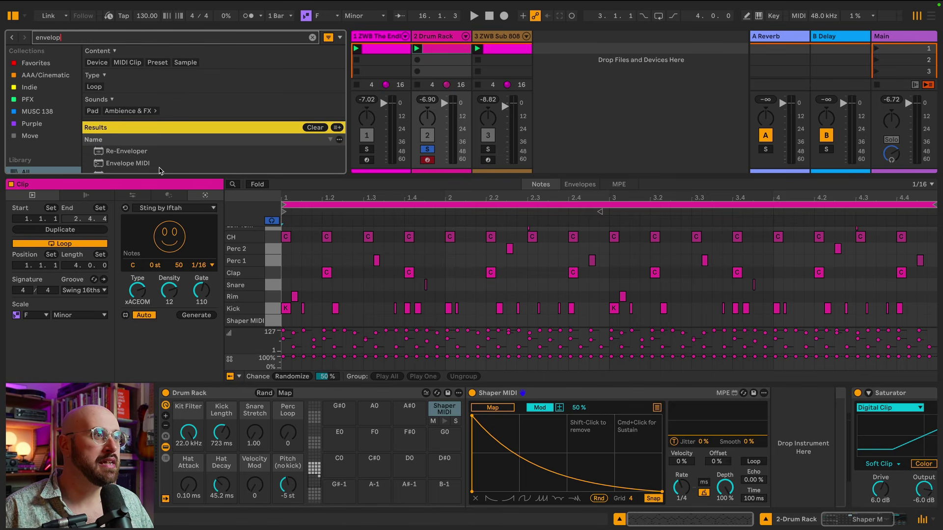
key(Down)
key(Down)
drag(432, 398, 476, 423)
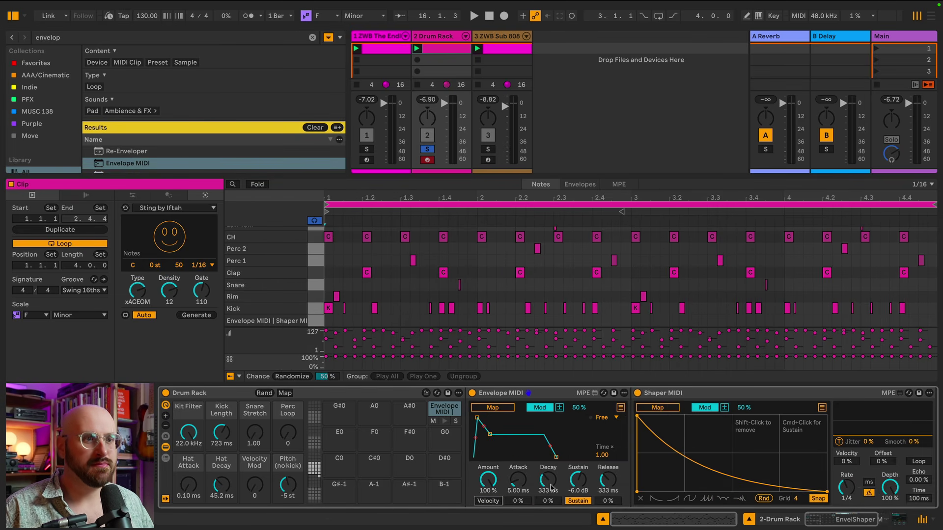
Set Envelope MIDI's sustain to -inf dB and map it in Remote mode to Shaper MIDI's Rnd control
drag(578, 480, 578, 505)
click(547, 408)
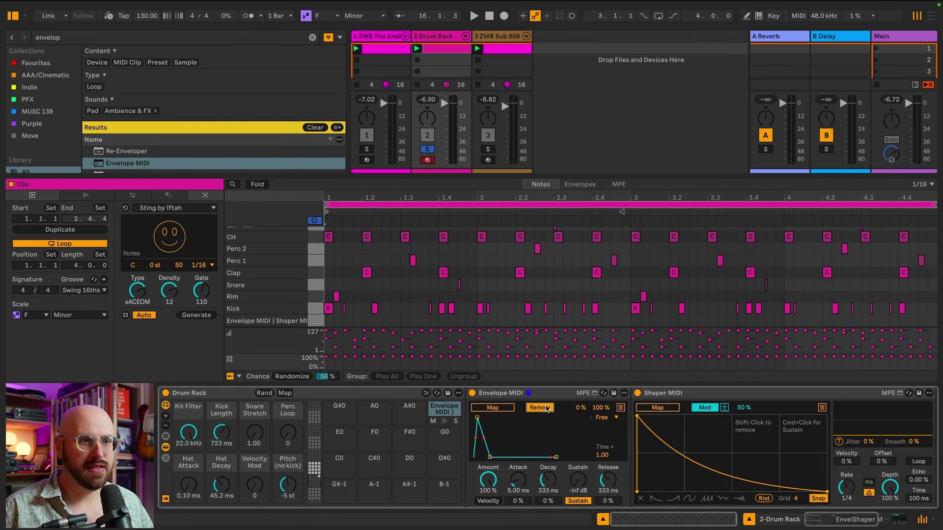
click(497, 407)
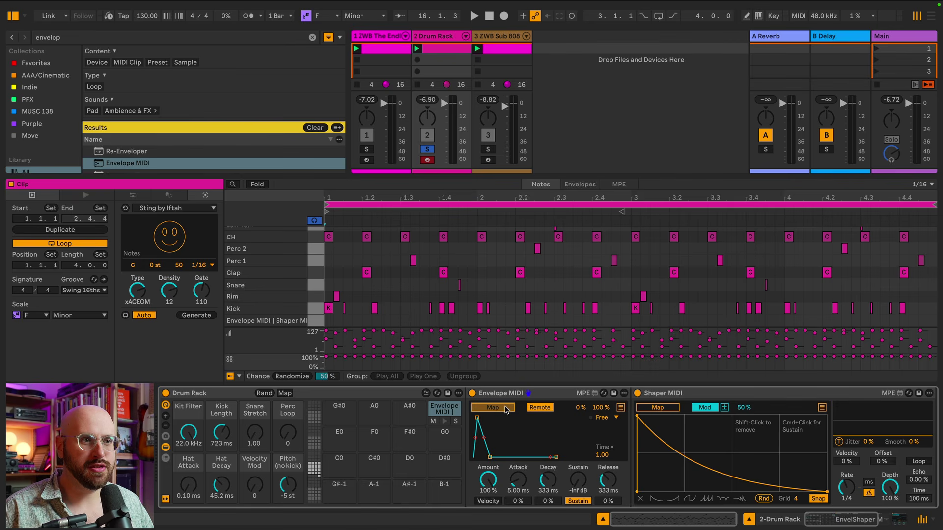
click(764, 499)
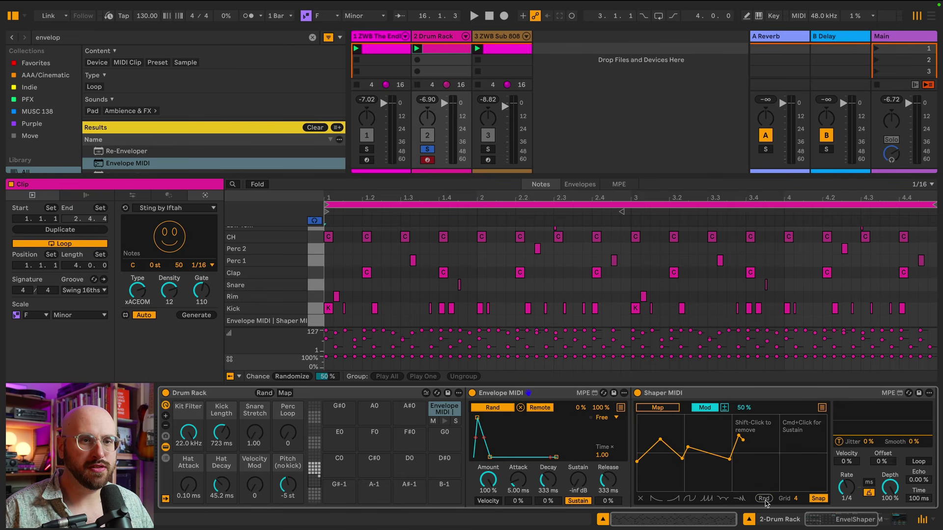
Rename the B0 pad as Shaper
right_click(437, 408)
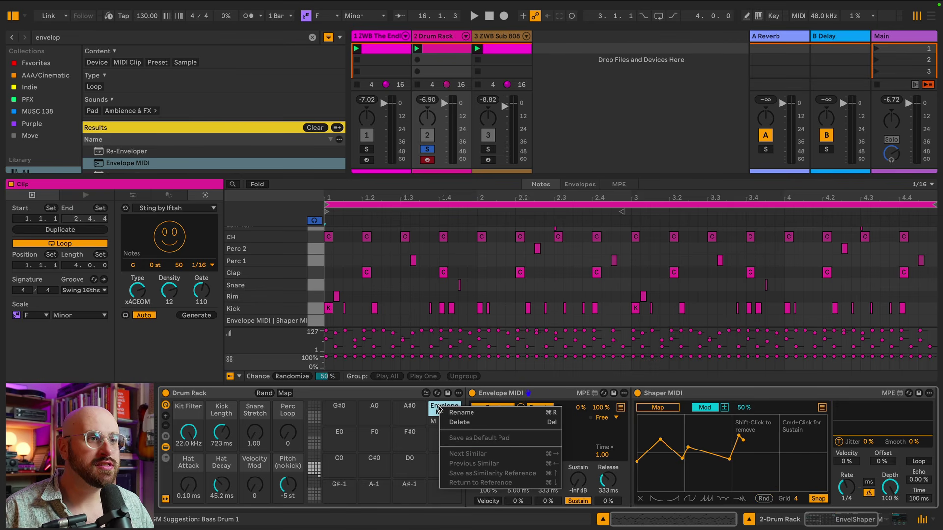
click(460, 412)
text(Shaper)
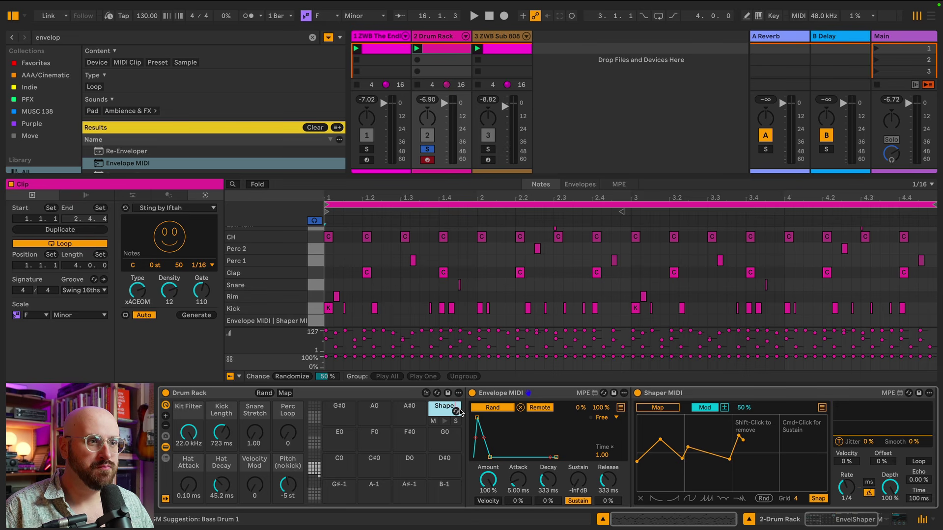
key(Return)
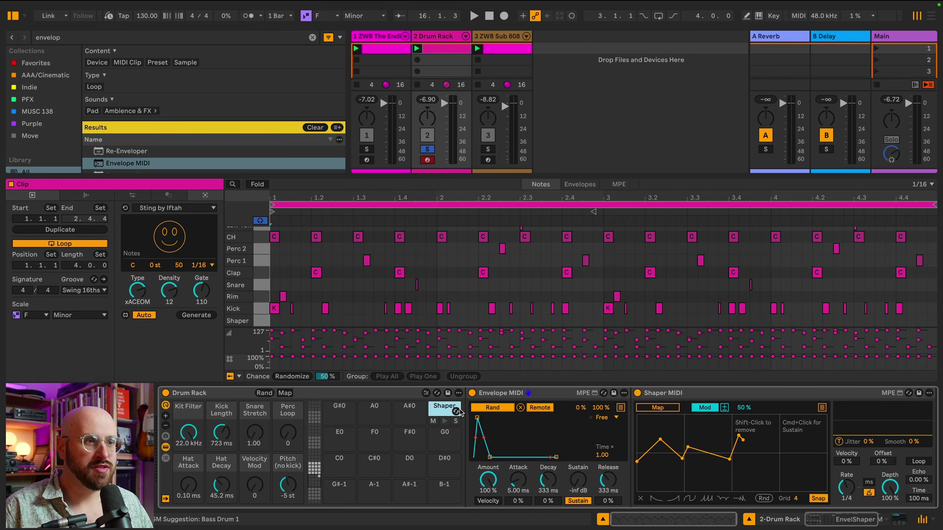
Draw a two-beat note at the start of the Shaper row and duplicate it to fill the four-bar drum clip
double_click(275, 322)
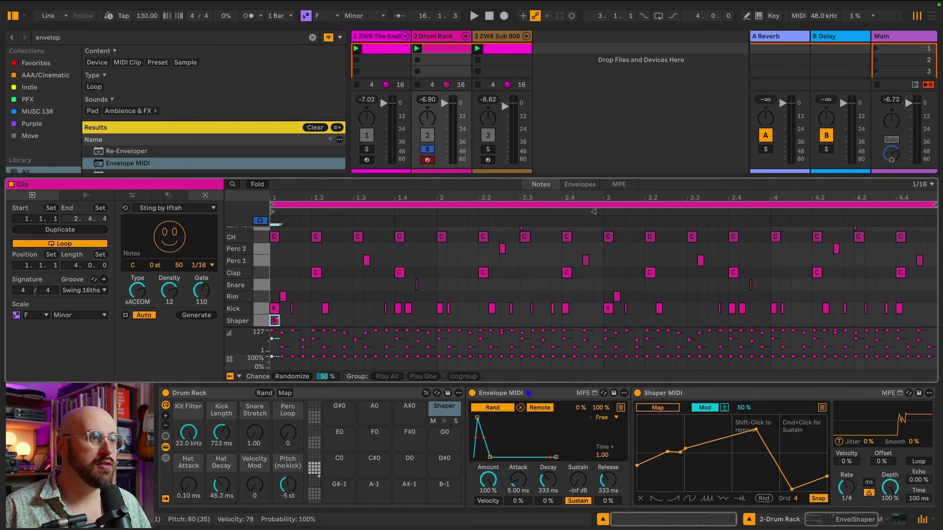
drag(276, 321, 352, 323)
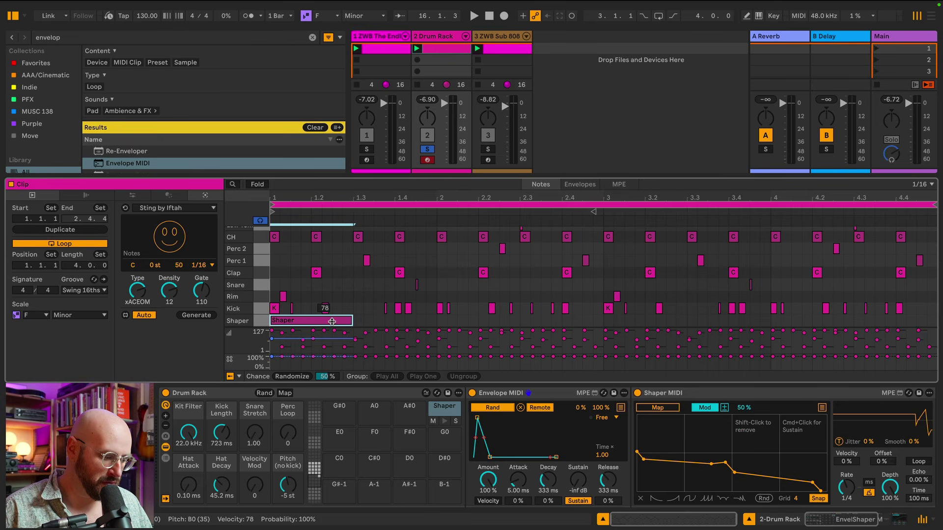
key(super+d)
key(super+d)
key(super+d)
key(super+d)
key(super+d)
key(super+d)
key(super+d)
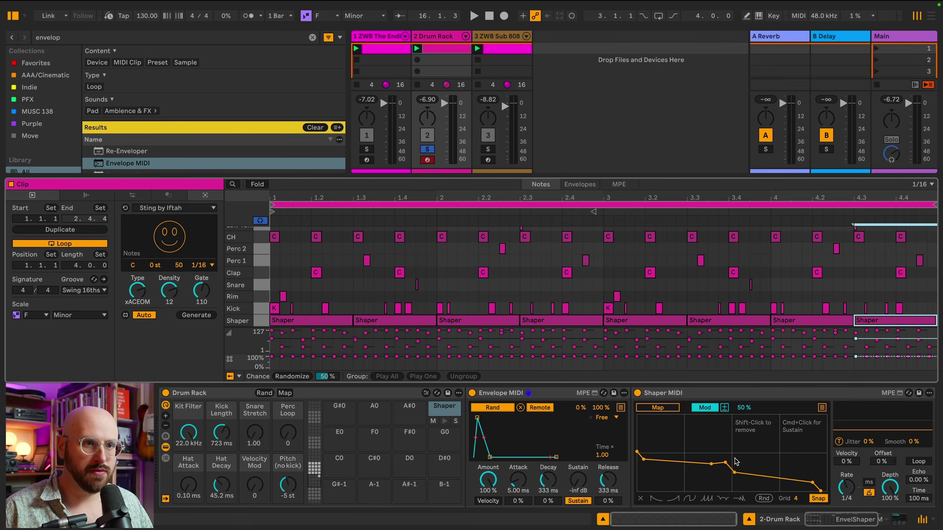
Set Shaper MIDI's rate to 1/2 and map its first slot to Snare Stretch with unipolar modulation at 100%
key(space)
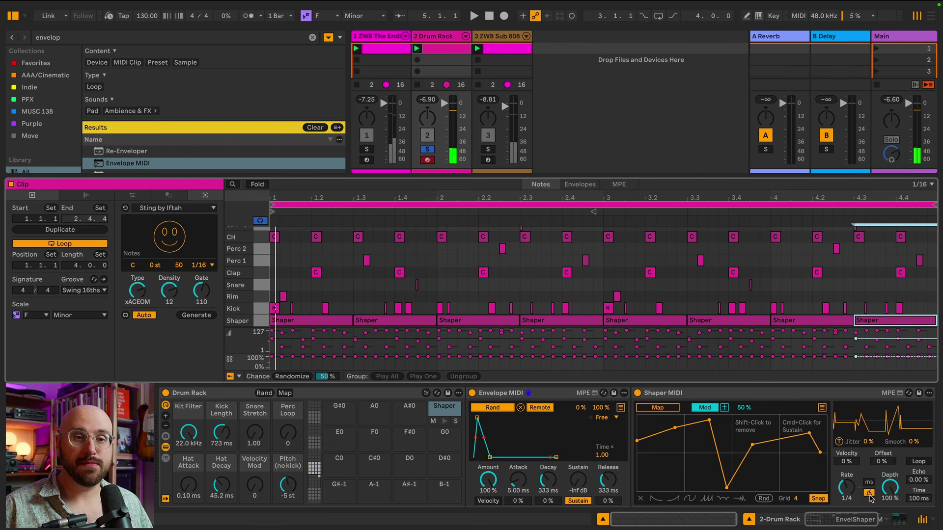
drag(847, 488, 846, 482)
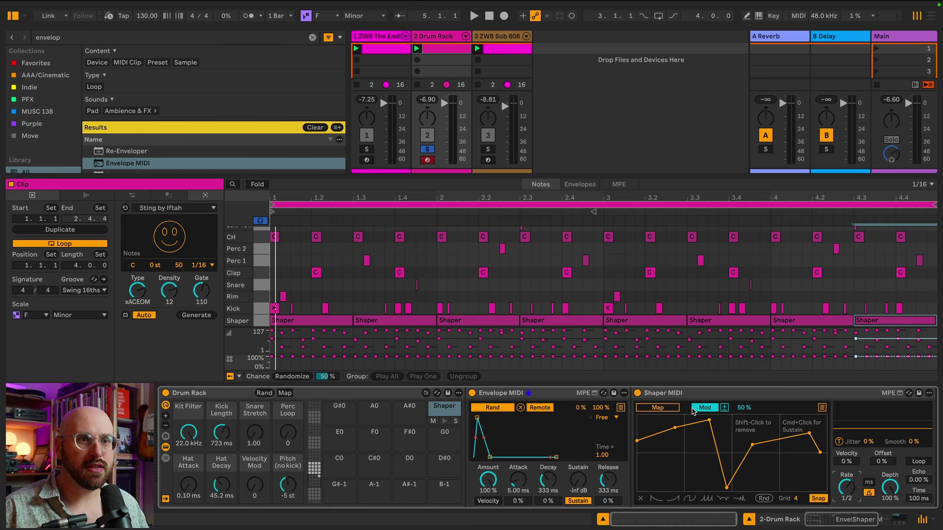
click(658, 407)
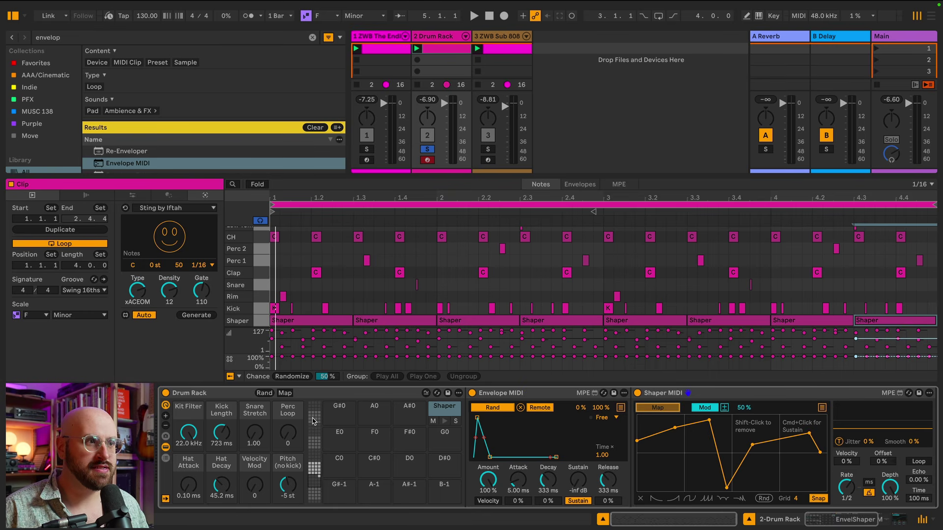
click(260, 433)
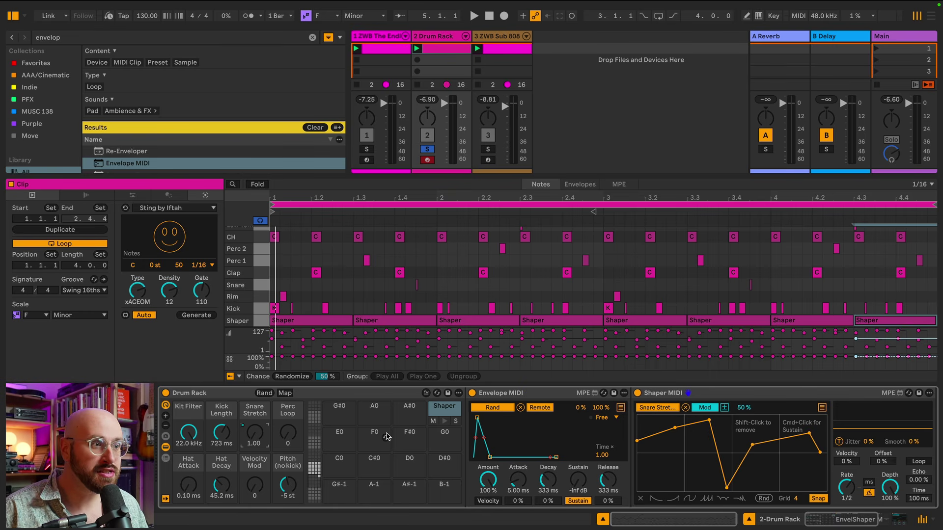
click(724, 408)
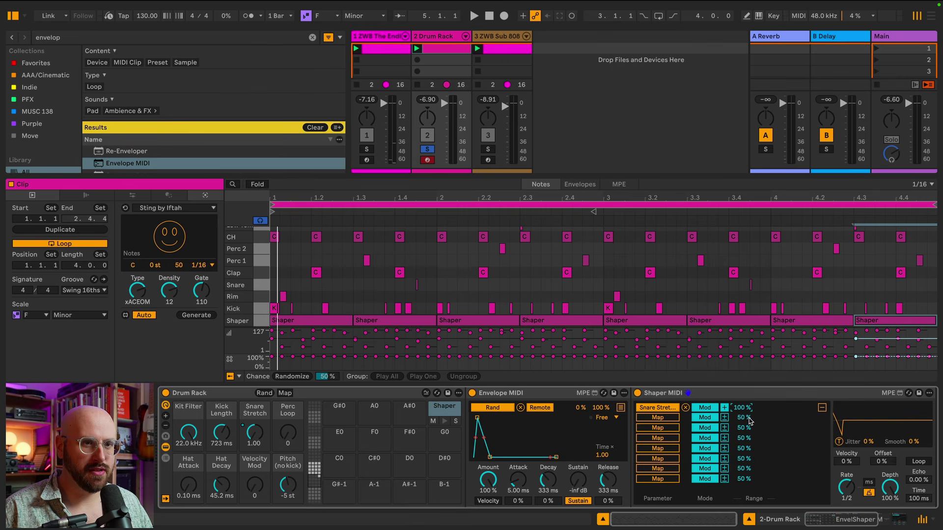
Audition the Snare Stretch modulation and set its amount to 25%
key(space)
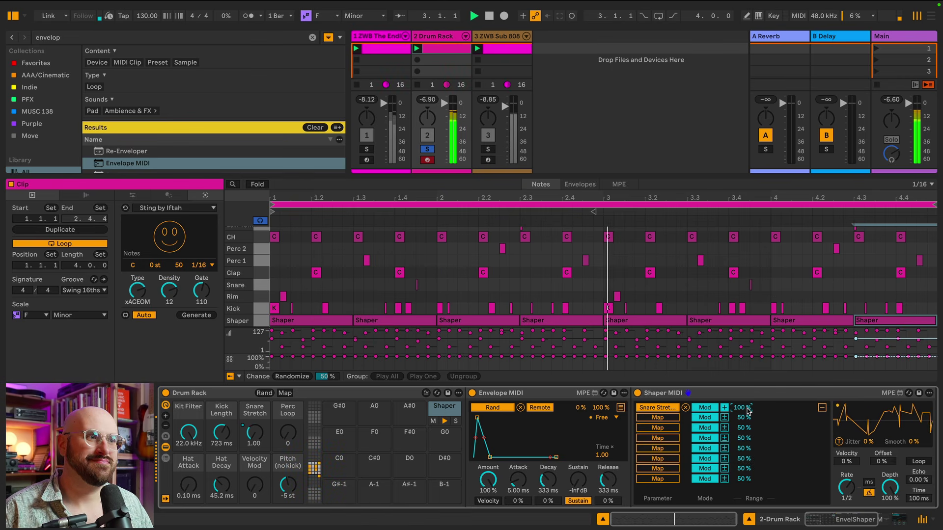
key(space)
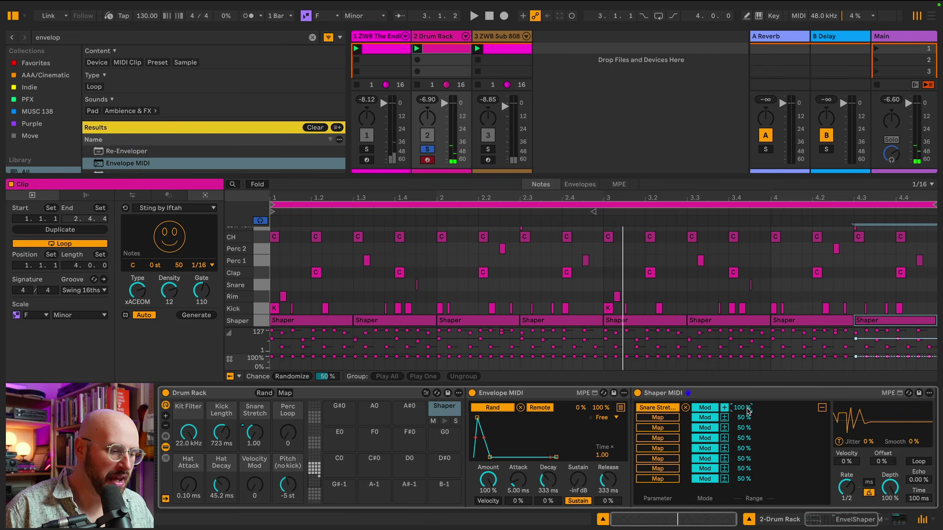
drag(748, 410, 748, 447)
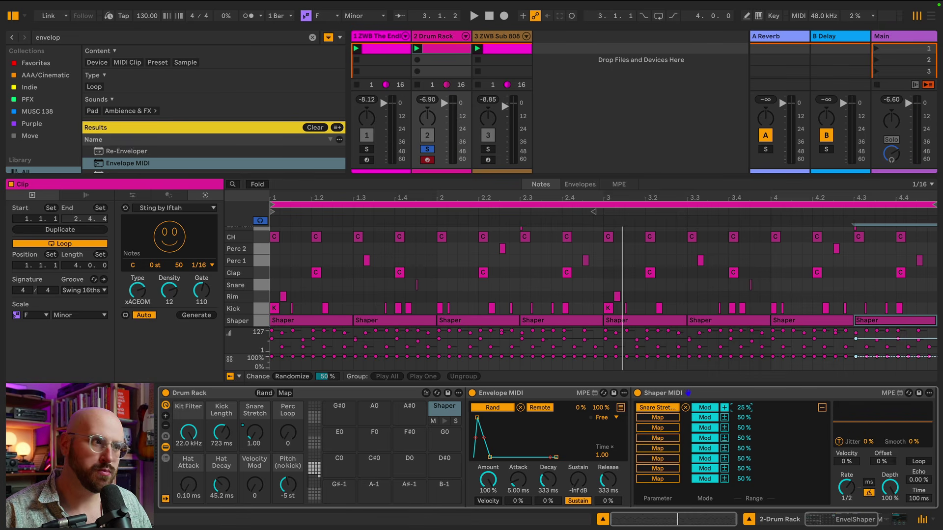
Map Shaper MIDI's second slot to Perc Loop, inspect the Perc 1 pad's sample device, and return to the Shaper pad
click(658, 418)
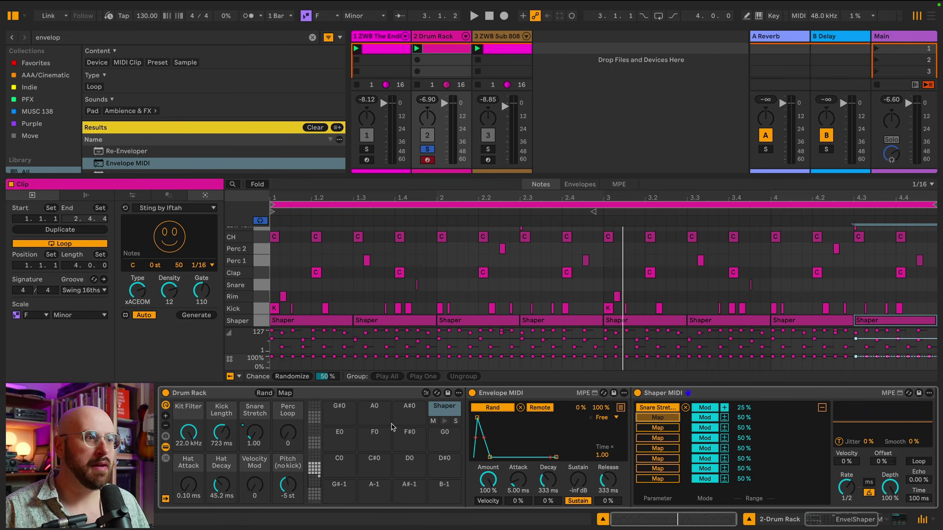
click(287, 434)
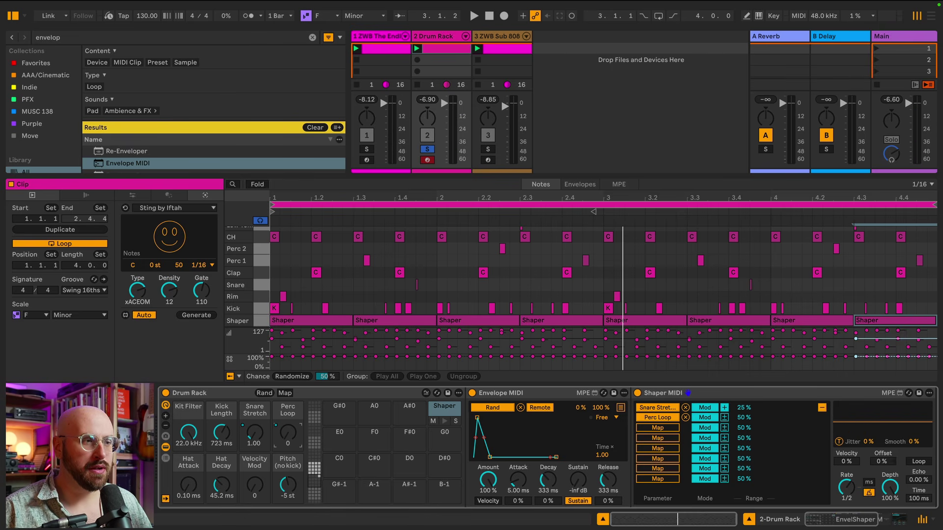
click(318, 461)
click(334, 466)
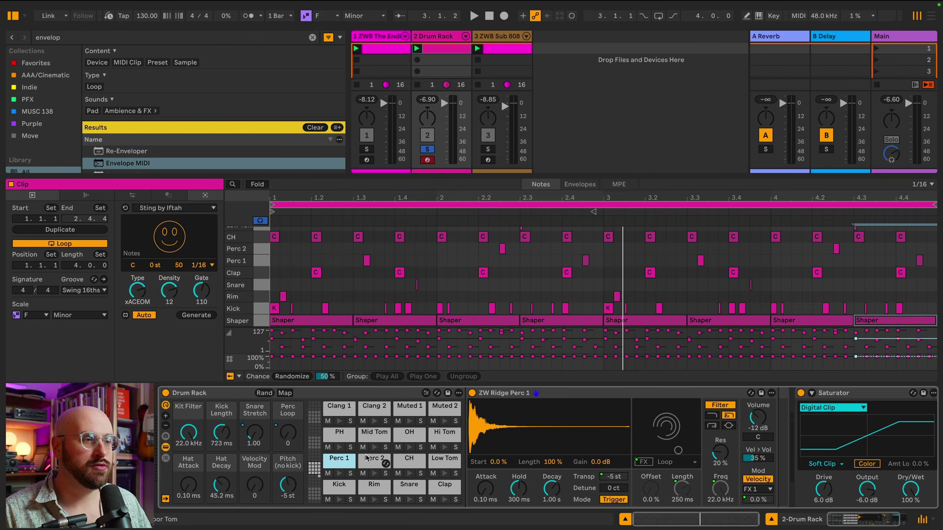
click(317, 489)
click(445, 406)
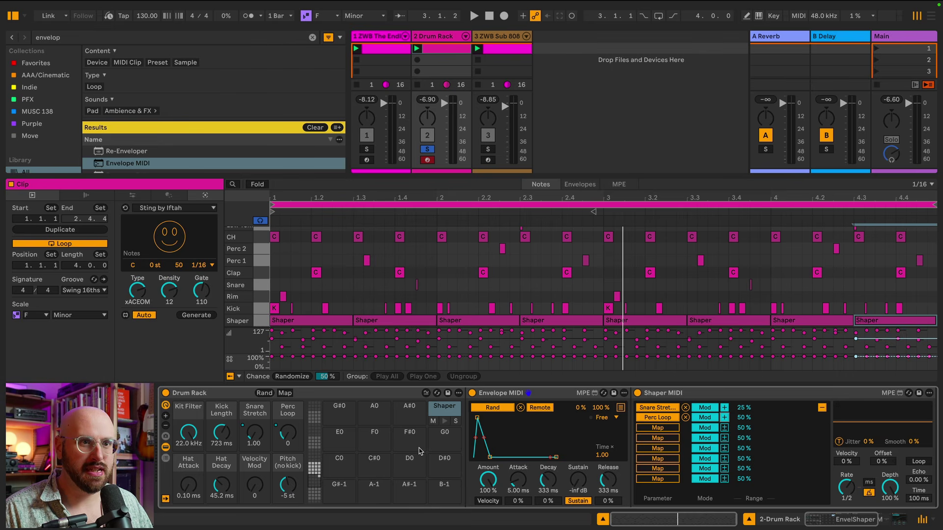
Audition the drum clip with Snare Stretch and Perc Loop modulated
key(space)
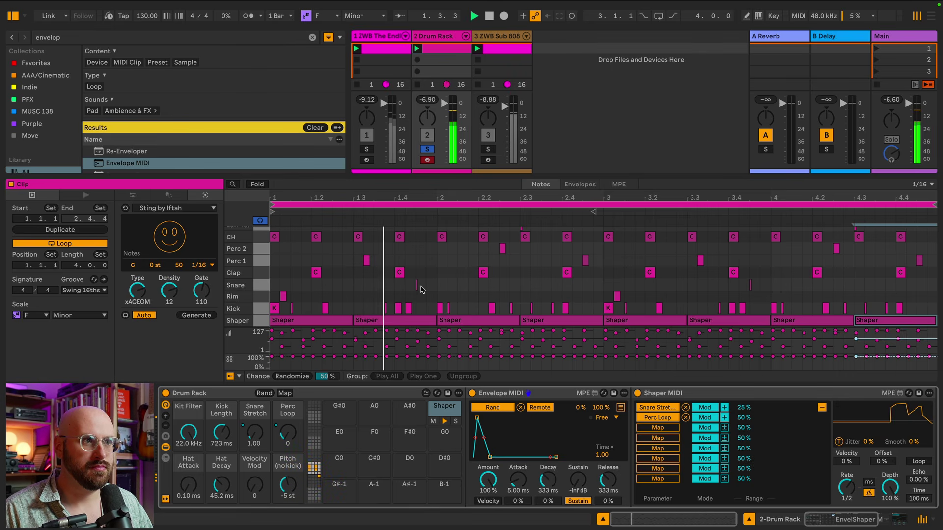
scroll(421, 291, up, 1)
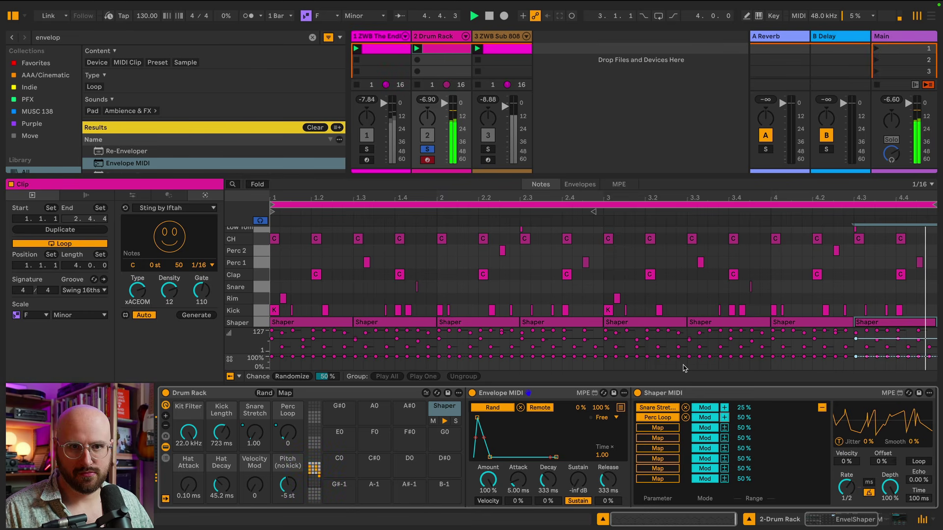
key(space)
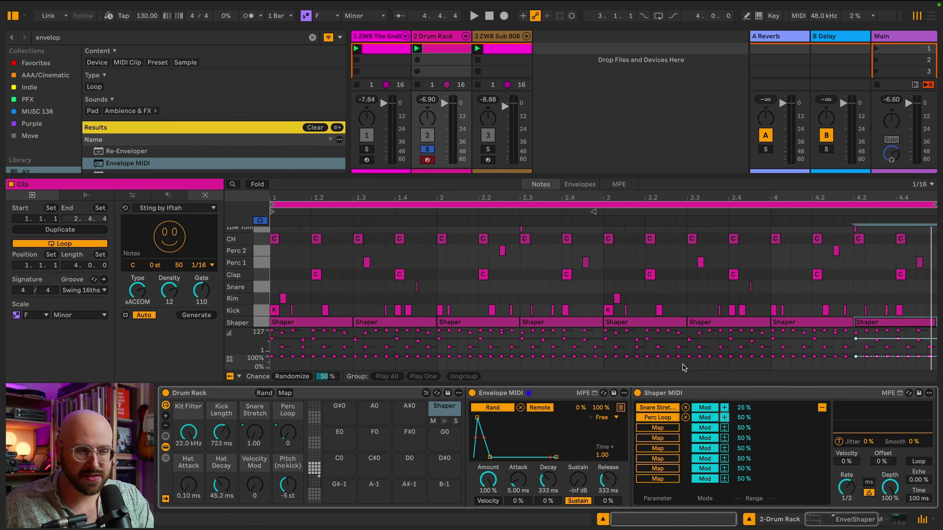
Map Shaper MIDI's third slot to Hat Decay in Remote mode
click(657, 428)
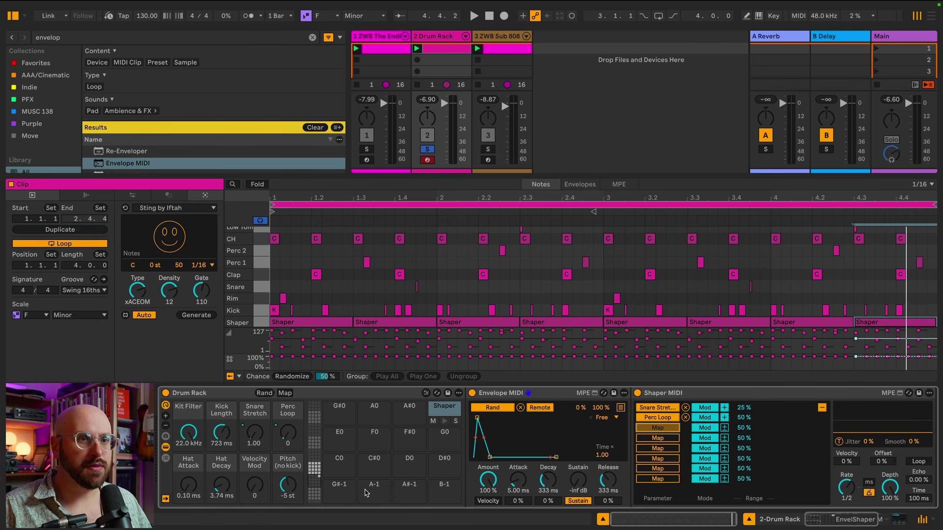
click(221, 484)
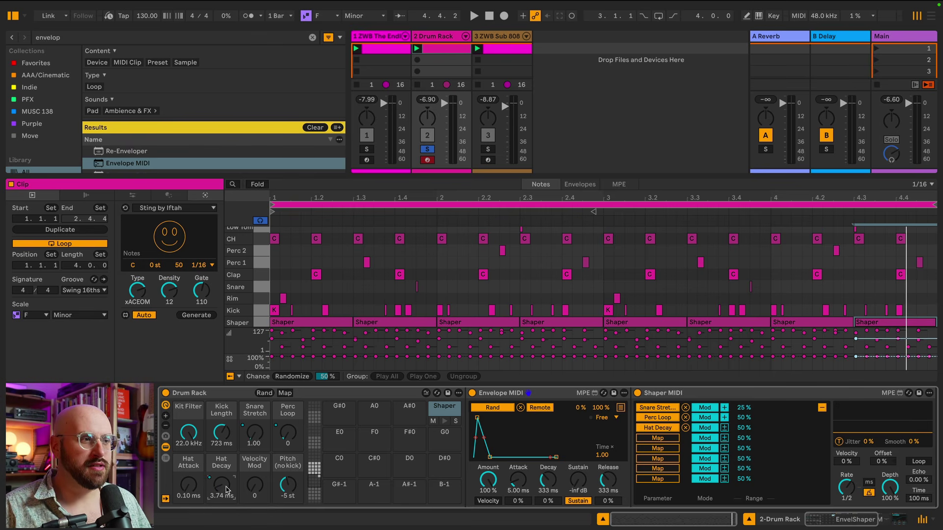
click(714, 429)
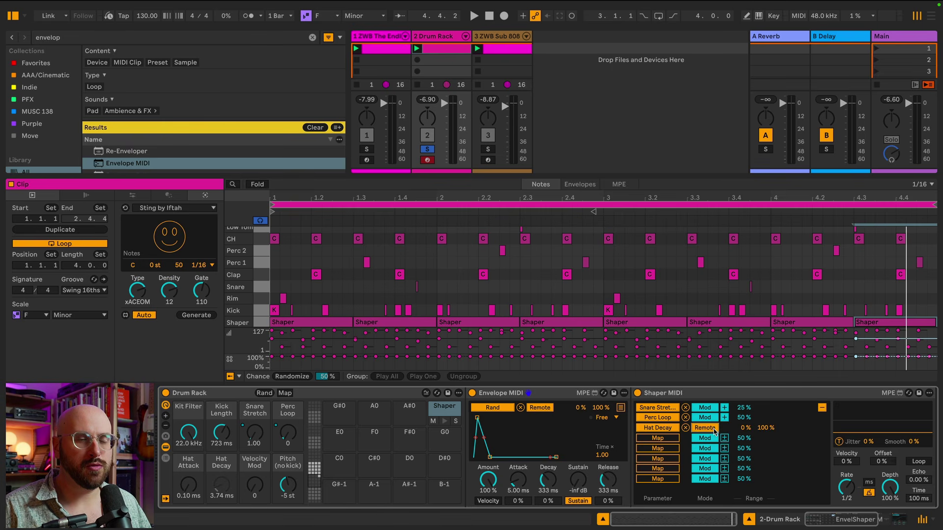
Set the lower limit of Hat Decay's modulation range to 25% and map Shaper MIDI's fourth slot to Velocity Mod
click(745, 428)
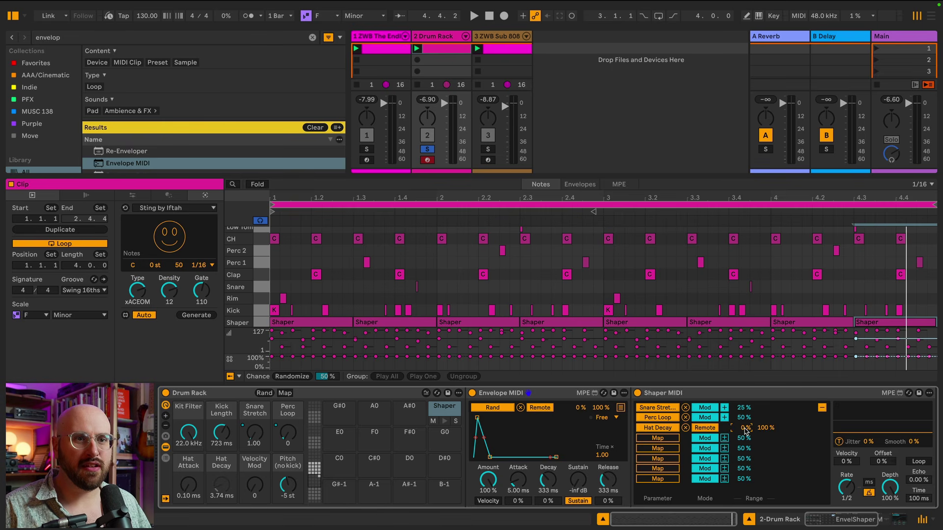
drag(746, 430, 746, 421)
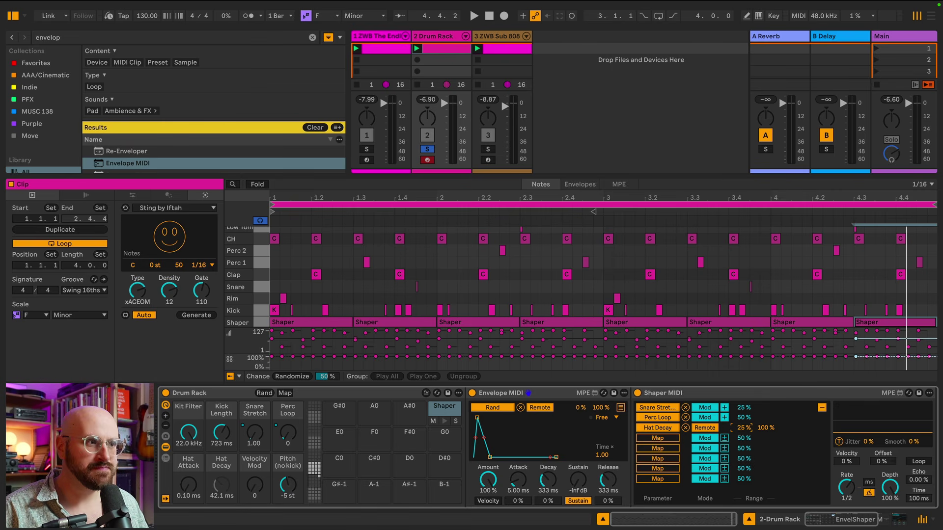
click(664, 440)
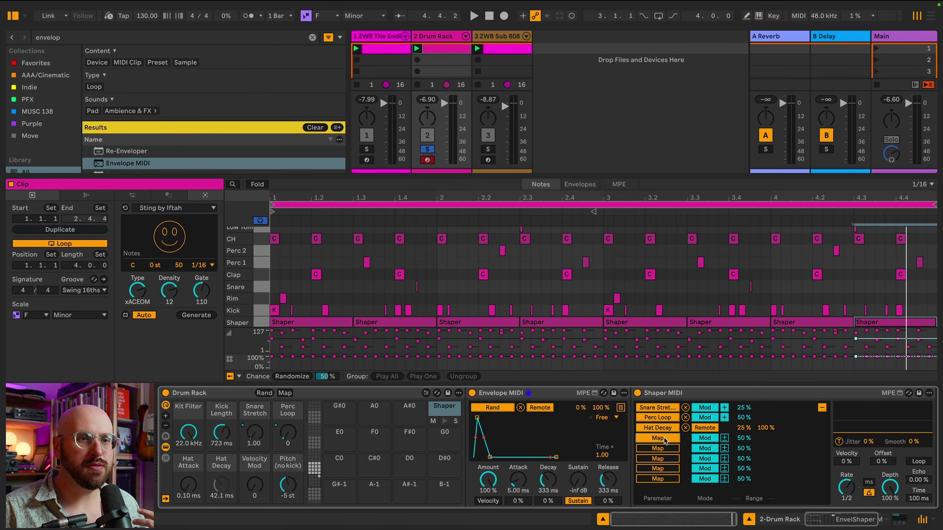
click(255, 486)
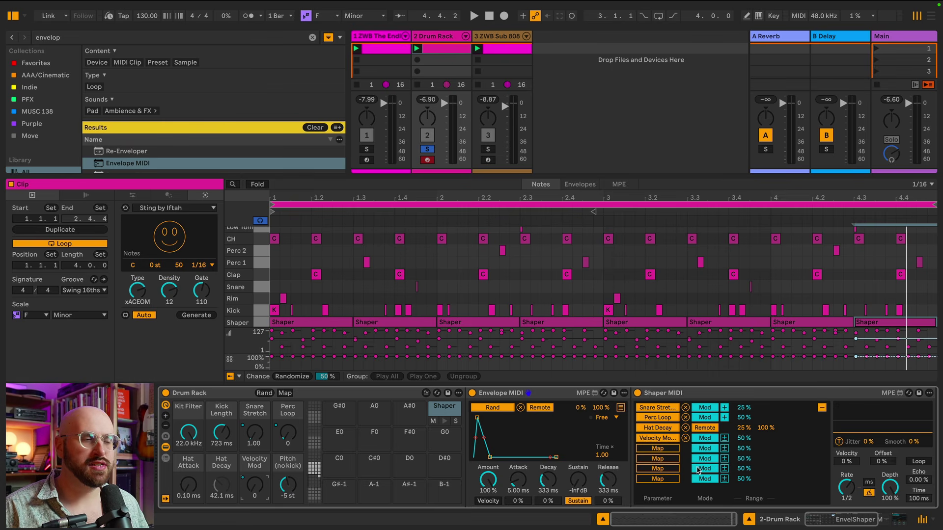
Inspect the sample devices and effect settings on the PH, Mid Tom and OH pads
scroll(435, 458, up, 4)
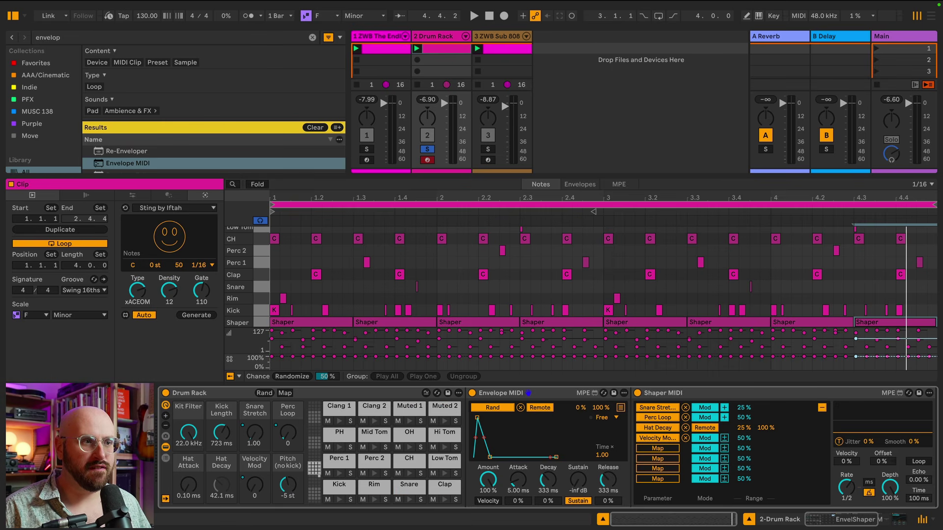
click(347, 436)
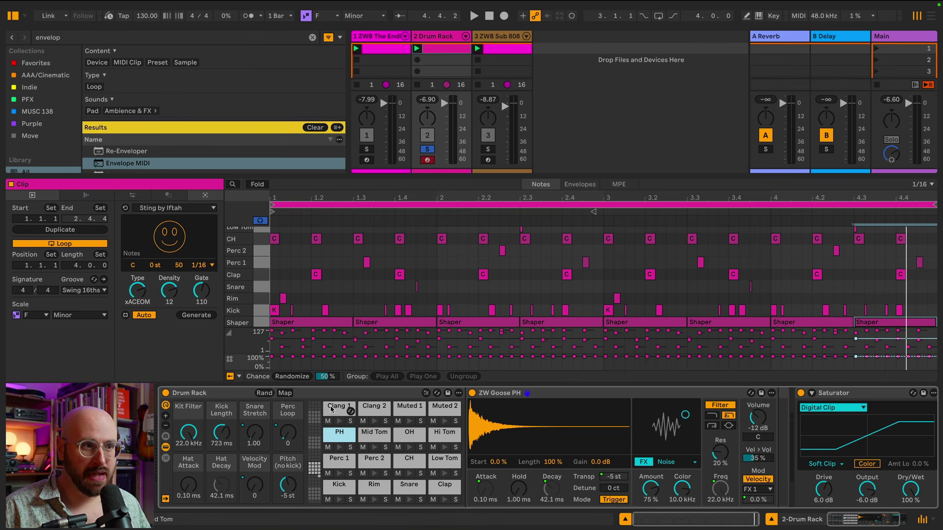
click(388, 437)
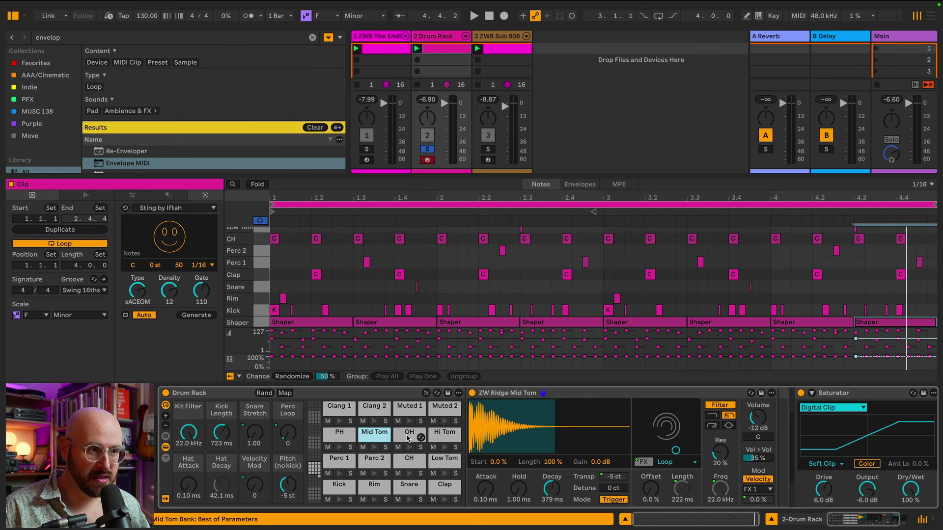
click(407, 438)
click(338, 436)
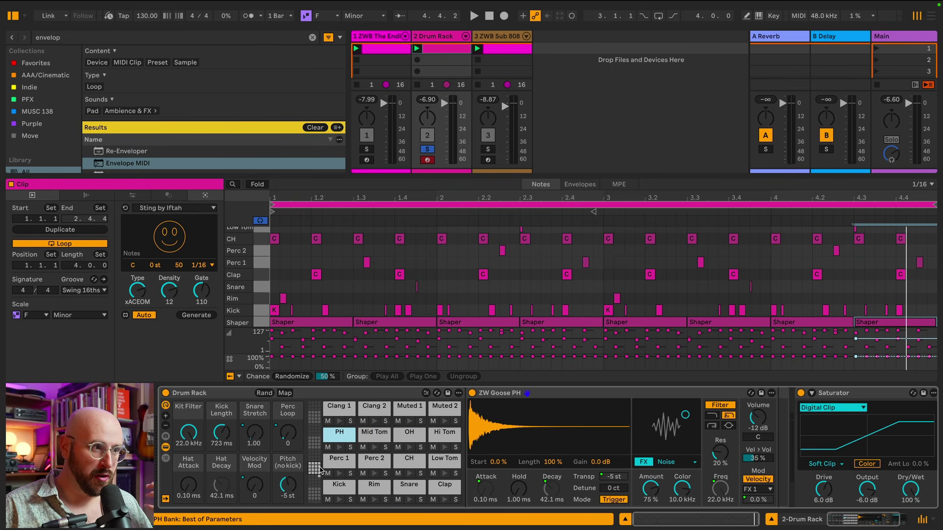
Return to the Shaper pad and audition the drum clip with Snare Stretch, Perc Loop, Hat Decay and Velocity Mod modulated
click(316, 483)
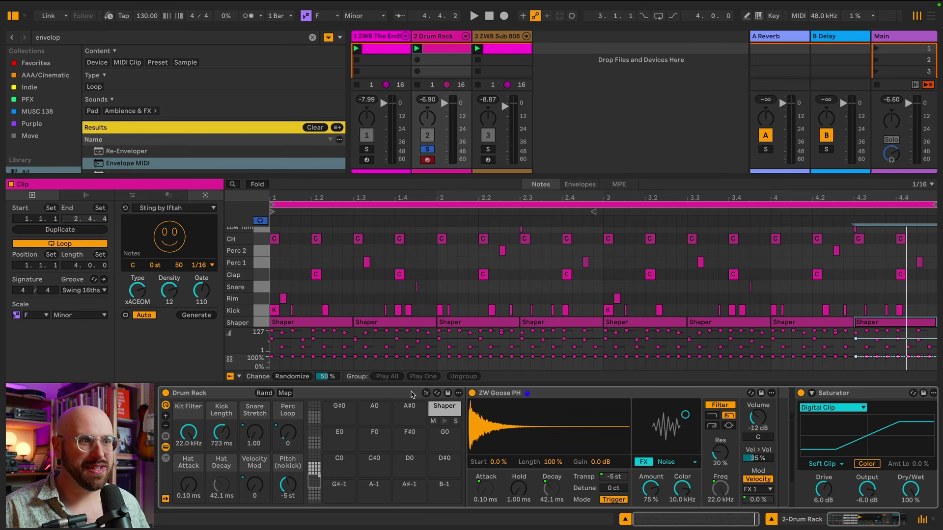
click(452, 411)
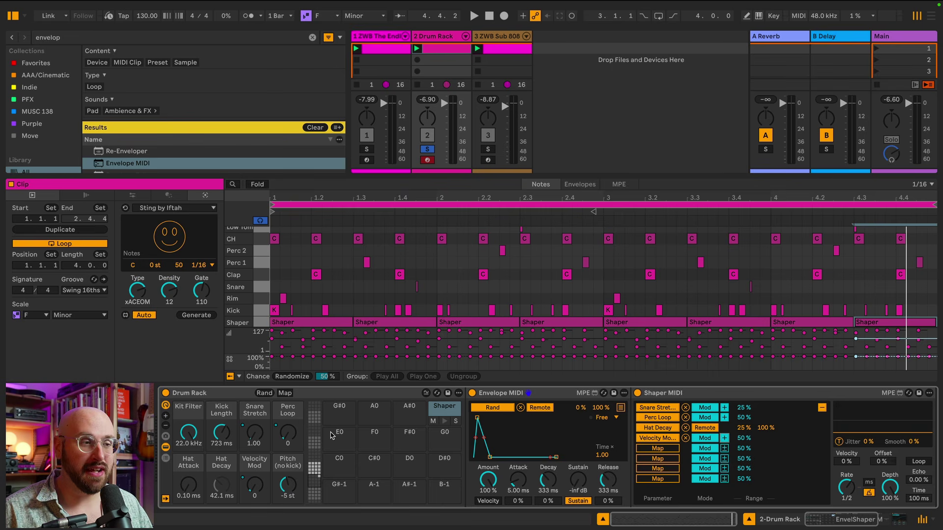
key(space)
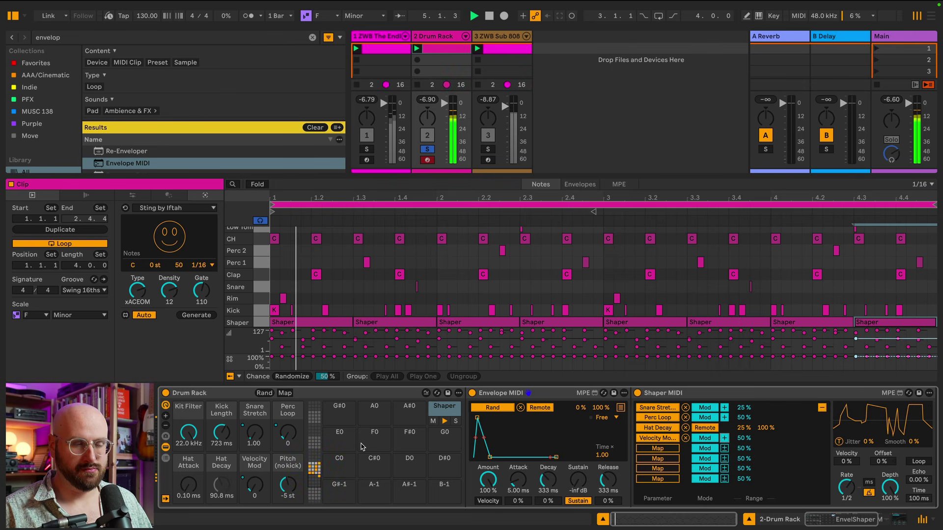
key(space)
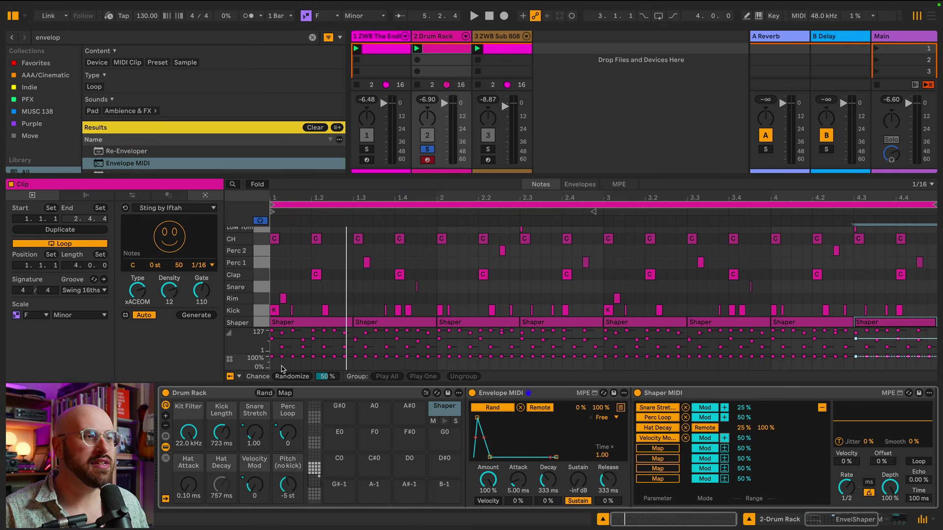
Select all Shaper notes in the drum clip and lower their chance to 27%
click(257, 324)
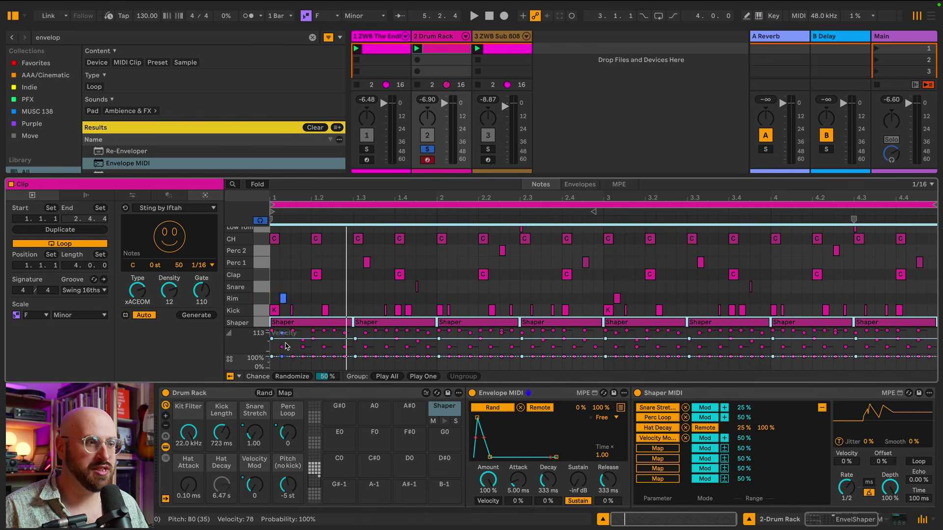
drag(346, 357, 346, 365)
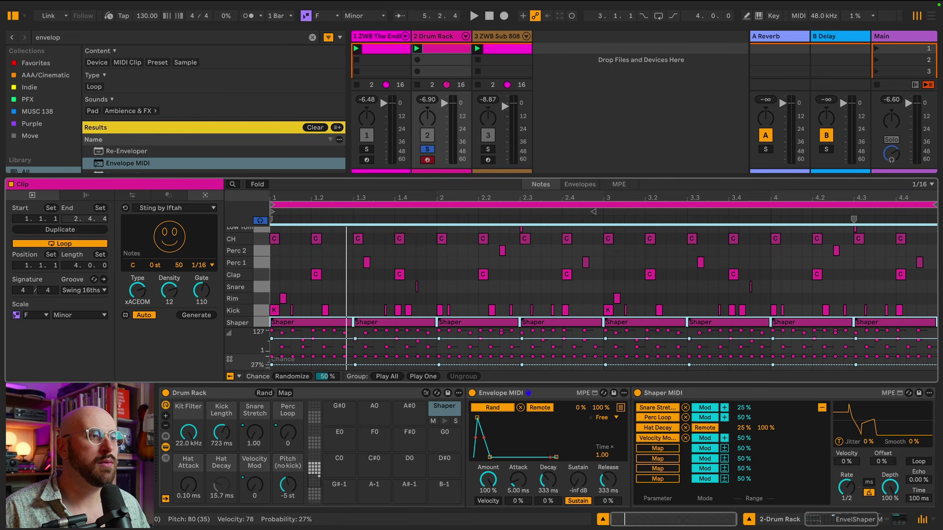
click(273, 366)
click(274, 370)
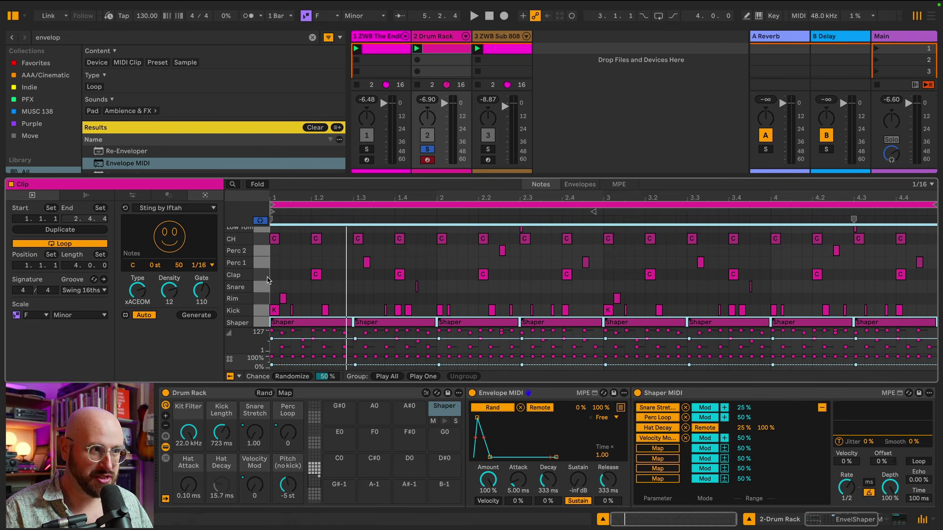
Show Shaper MIDI's curve display and audition the drum clip with the reduced Shaper note chance
click(823, 410)
key(space)
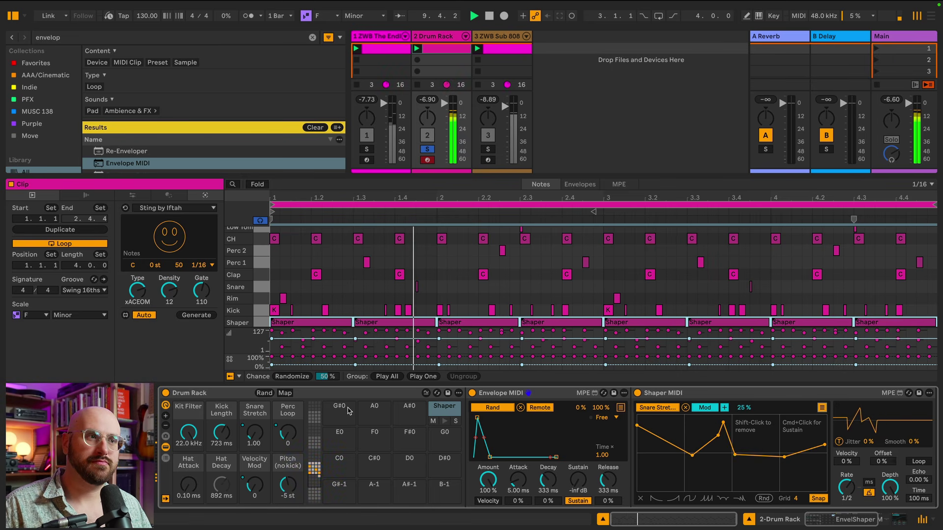
key(space)
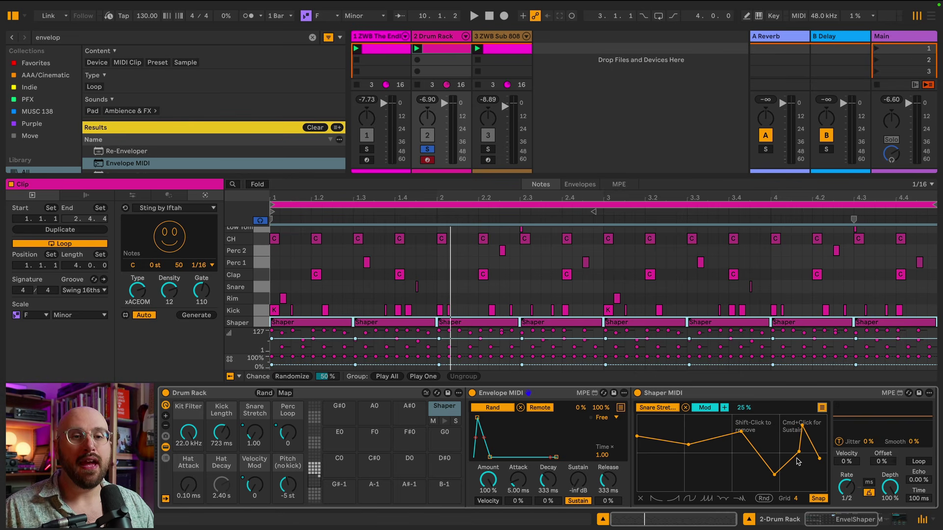
Set Shaper MIDI's depth to 50% and audition the drum clip
click(891, 483)
text(50)
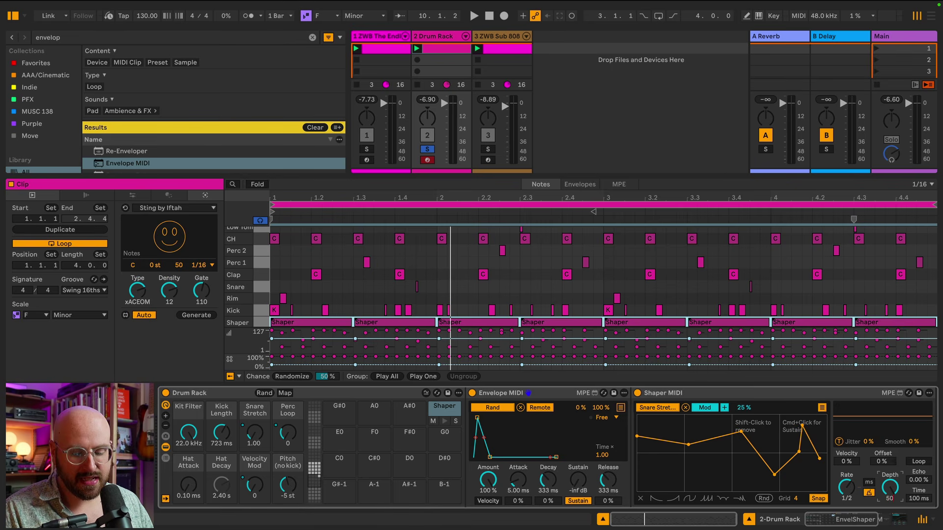
key(Return)
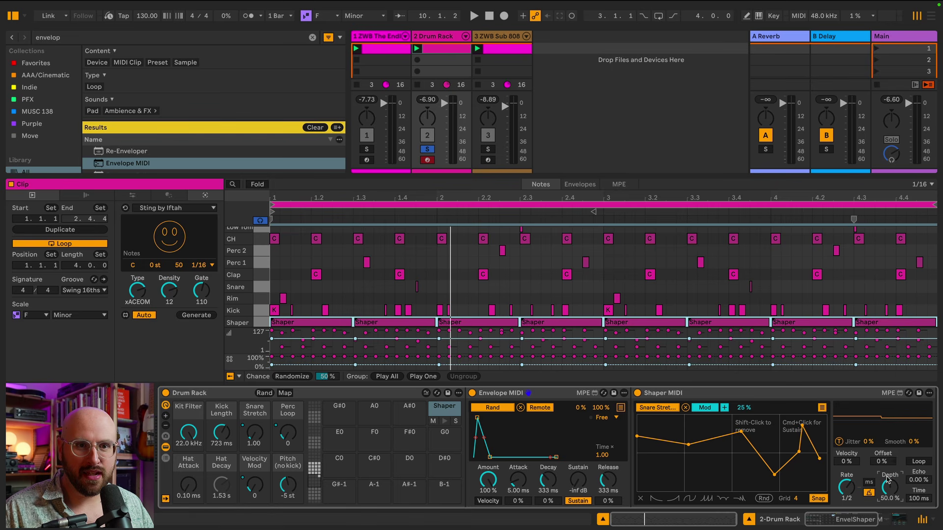
key(space)
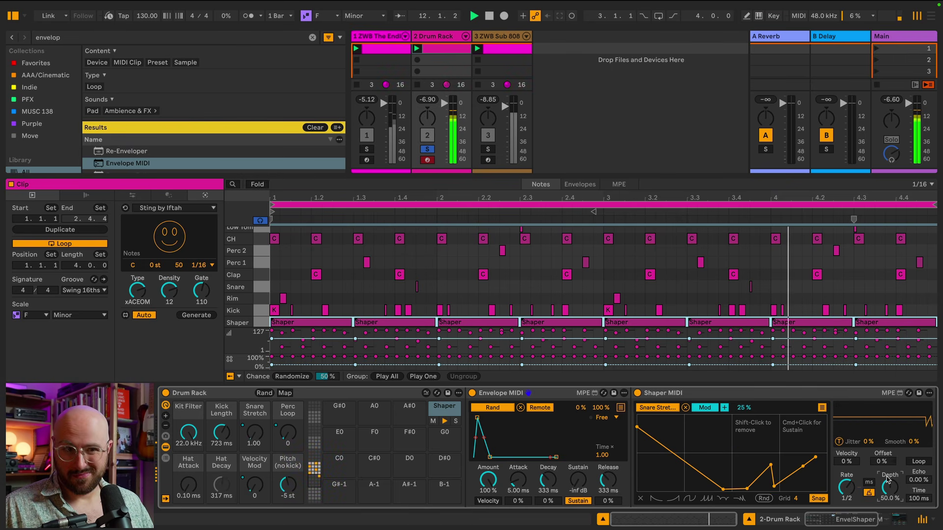
key(space)
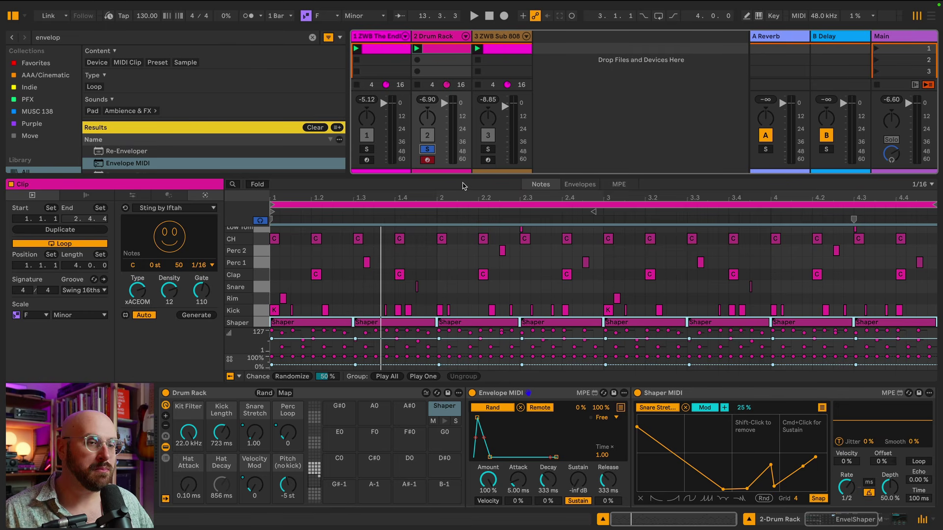
Unsolo the Drum Rack track and play all tracks together
click(432, 150)
key(space)
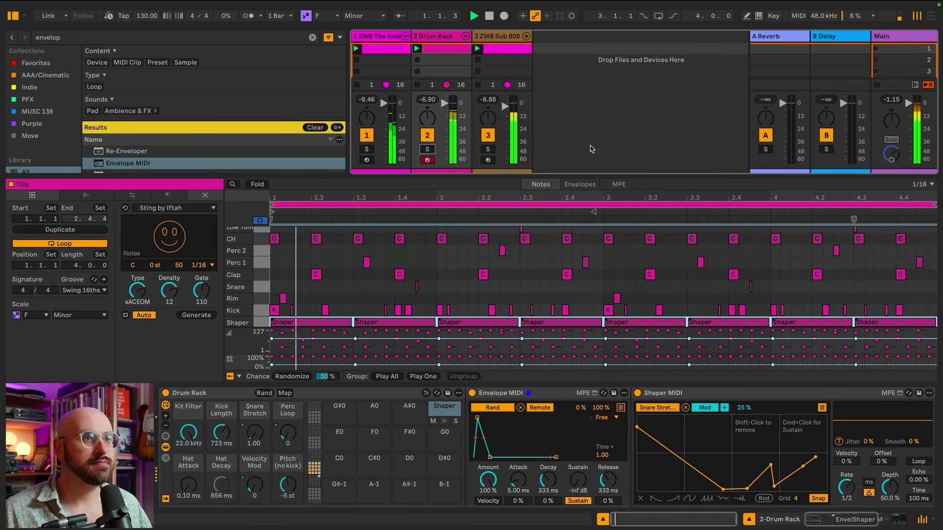